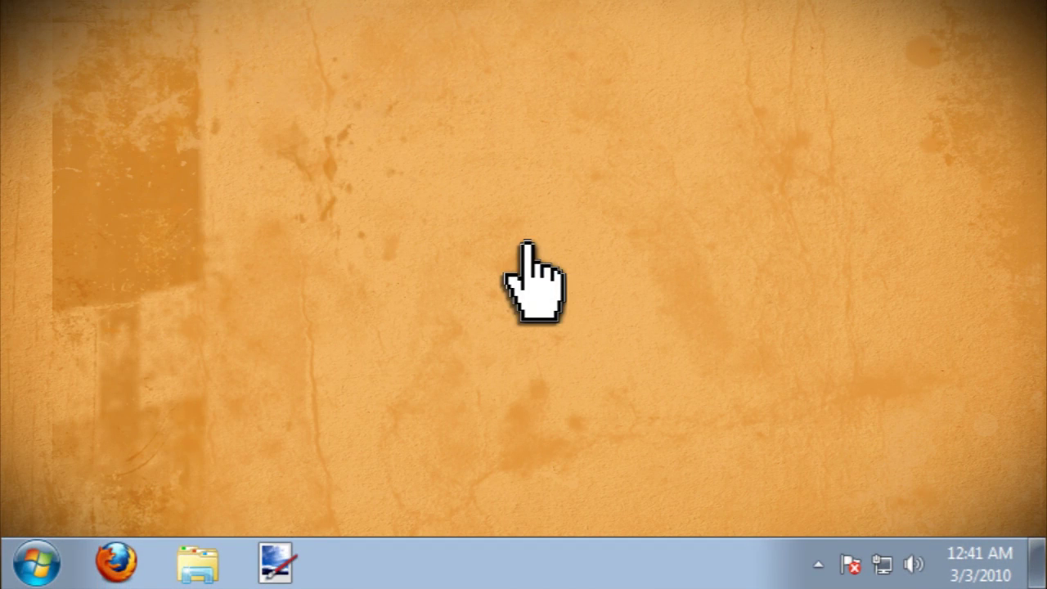
Launch Paint from the Start menu search
{"action": "left_click", "coordinate": [36, 563]}
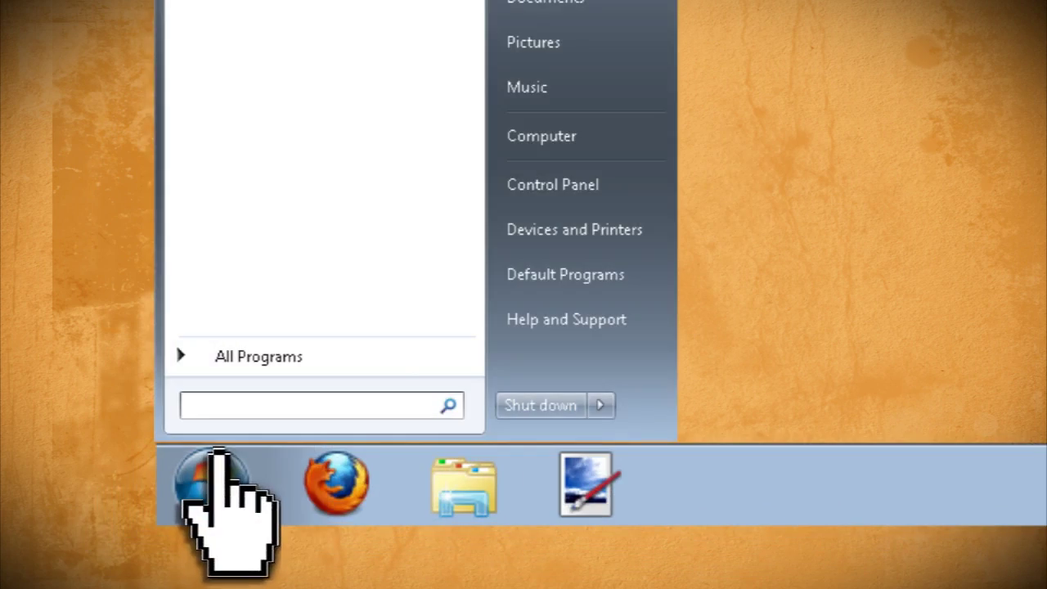
{"action": "type", "text": "paint"}
{"action": "left_click", "coordinate": [258, 104]}
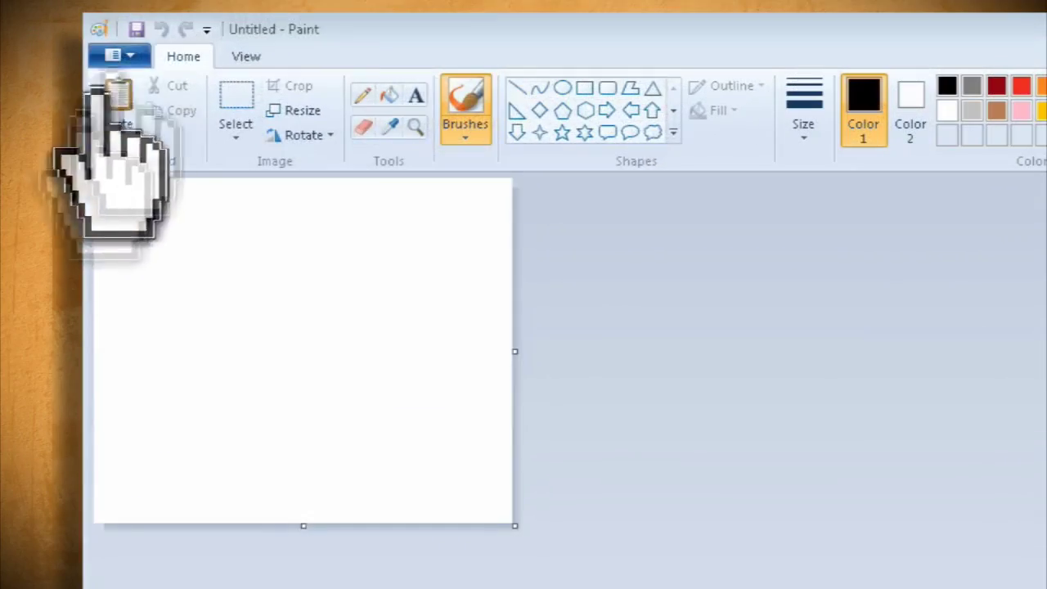
Open podcast_logo.png from Recent pictures and set Resize to 128 horizontally and vertically
{"action": "left_click", "coordinate": [214, 8]}
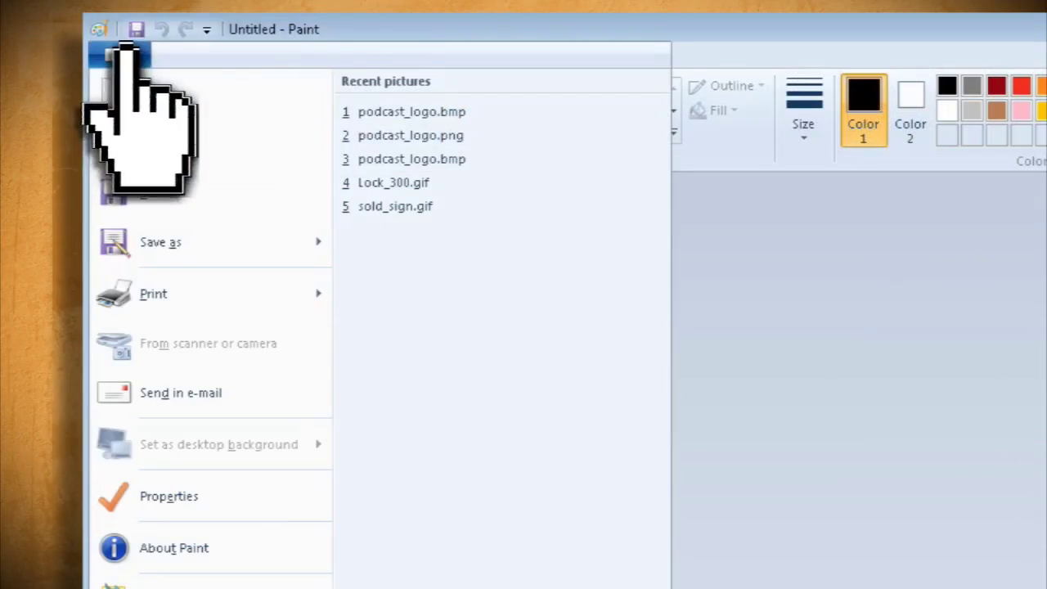
{"action": "left_click", "coordinate": [384, 112]}
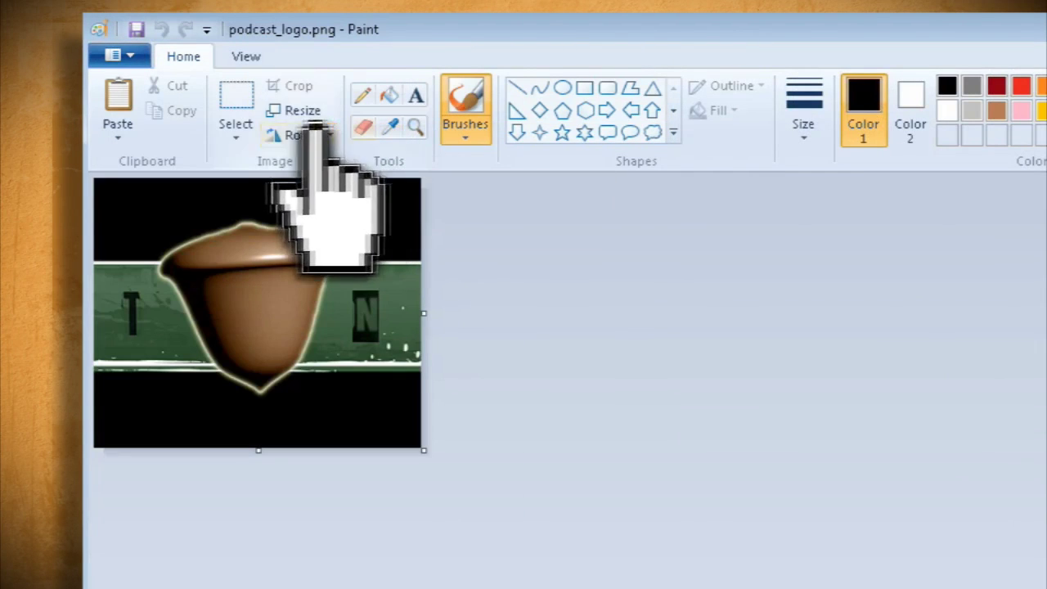
{"action": "left_click", "coordinate": [310, 111]}
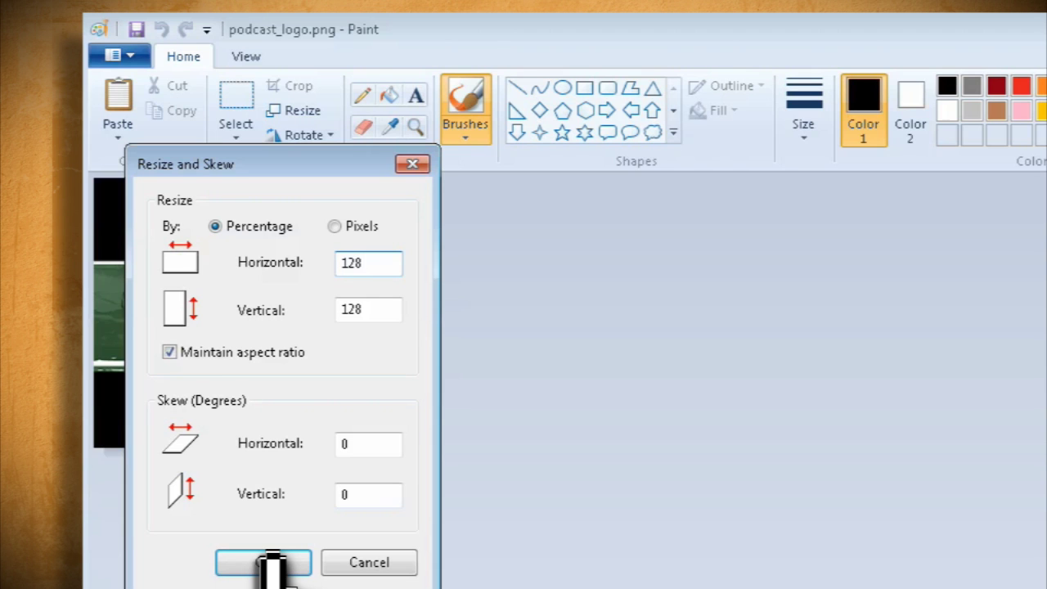
Apply the 128 resize, save as 256 Color Bitmap podcast_logo.bmp, and close Paint
{"action": "left_click", "coordinate": [263, 562]}
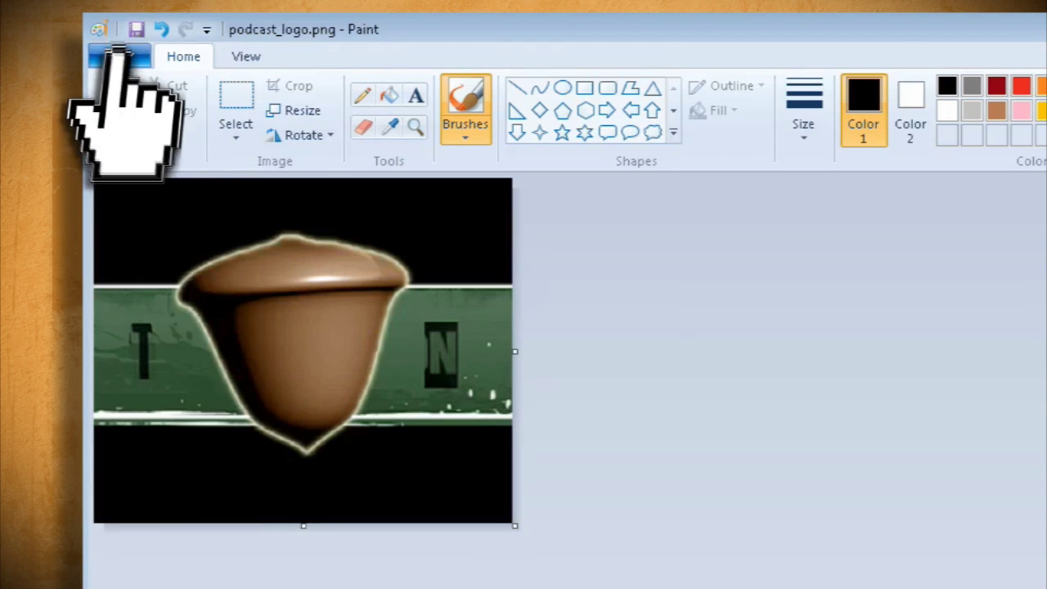
{"action": "left_click", "coordinate": [114, 54]}
{"action": "left_click", "coordinate": [208, 242]}
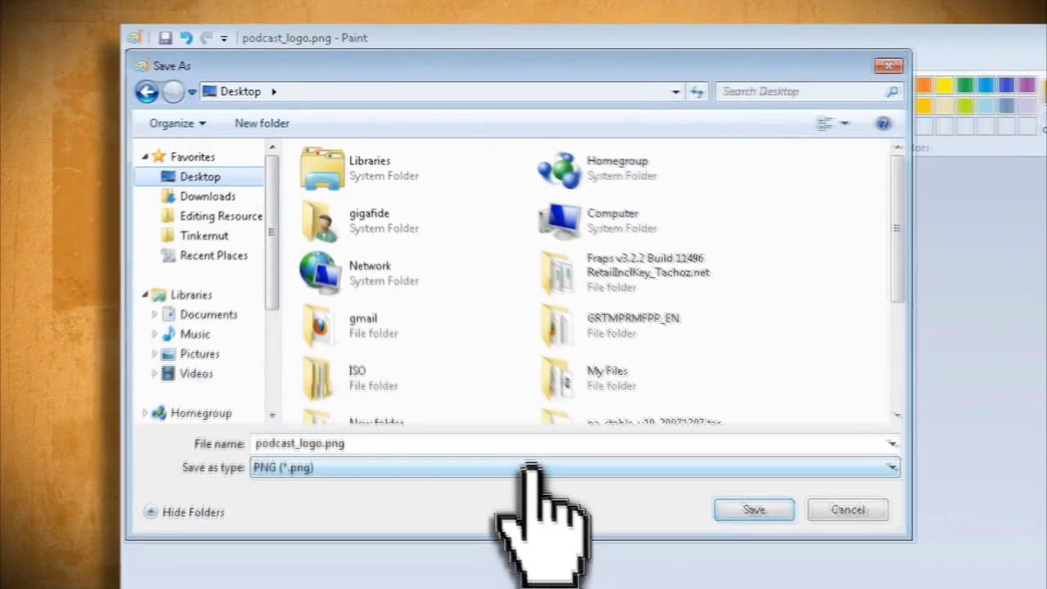
{"action": "left_click", "coordinate": [554, 547]}
{"action": "left_click", "coordinate": [484, 500]}
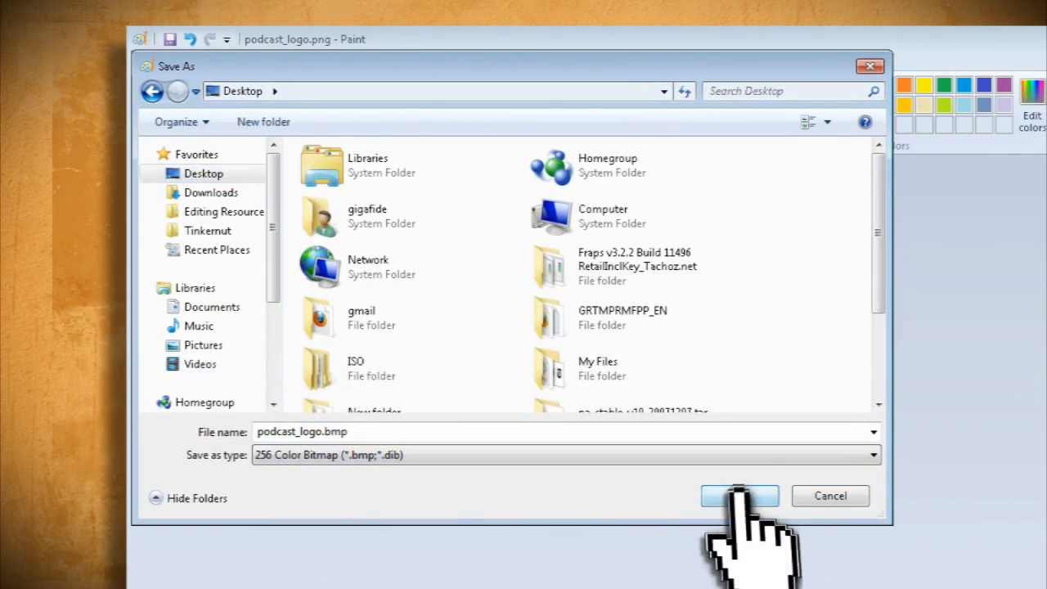
{"action": "left_click", "coordinate": [740, 496]}
{"action": "left_click", "coordinate": [914, 74]}
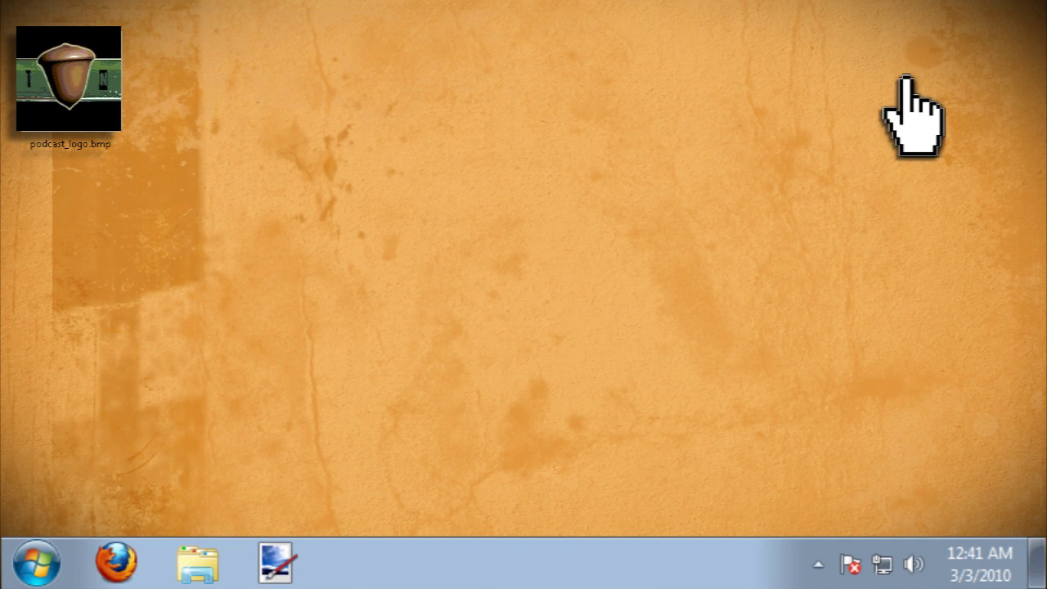
Launch RF Texture Packer from the RealityFactory Tools folder in the Start menu
{"action": "left_click", "coordinate": [38, 552]}
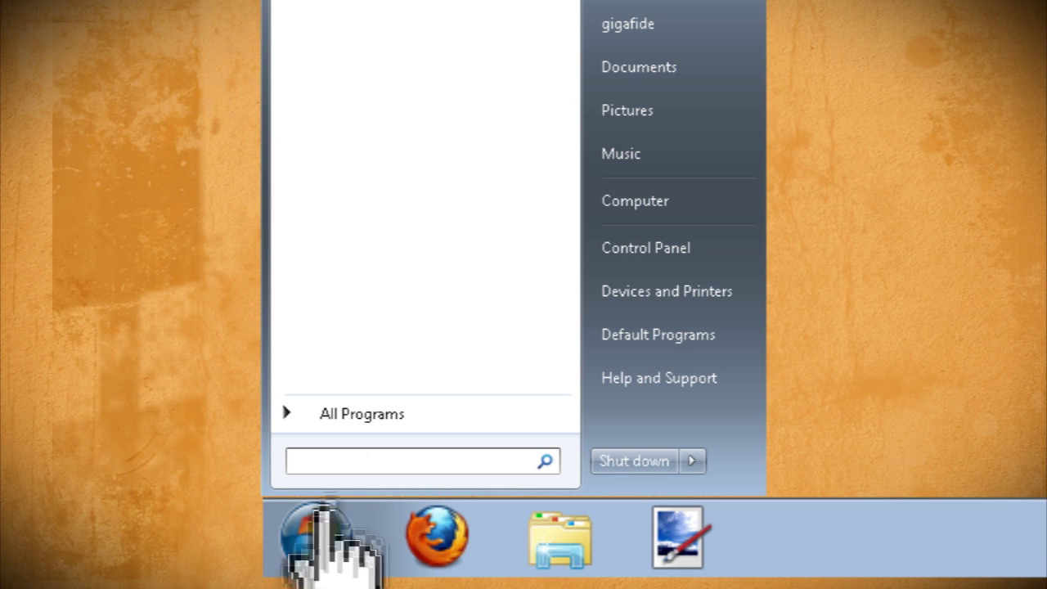
{"action": "left_click", "coordinate": [360, 414]}
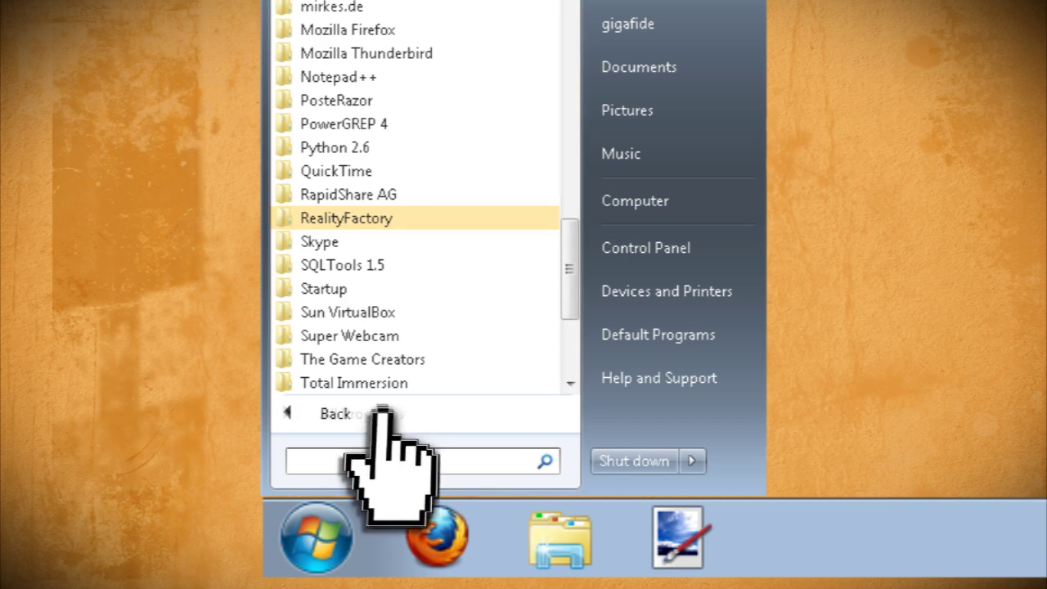
{"action": "left_click", "coordinate": [392, 217]}
{"action": "left_click", "coordinate": [372, 359]}
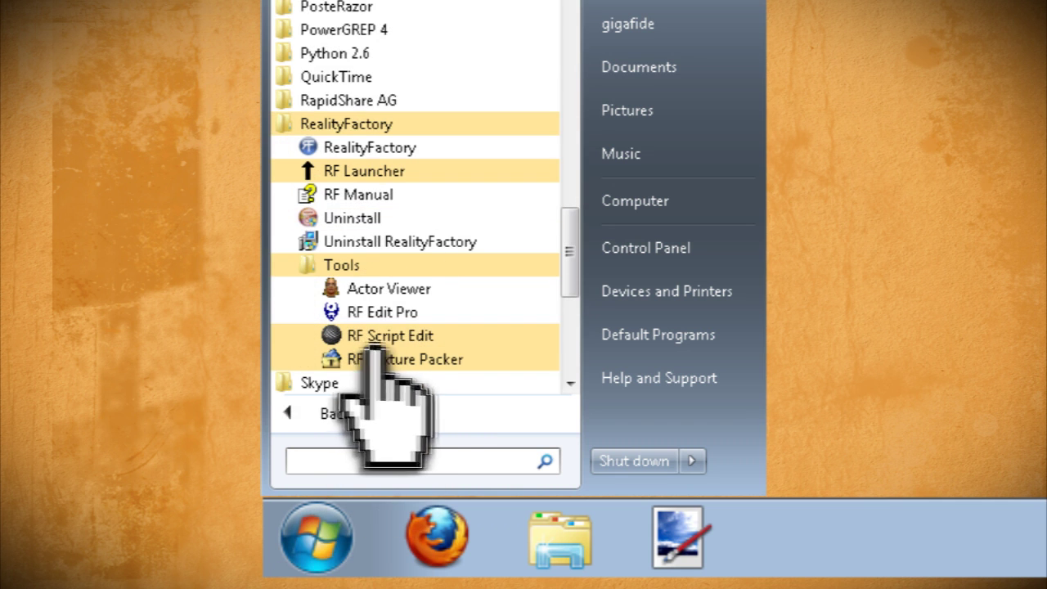
{"action": "left_click", "coordinate": [379, 331]}
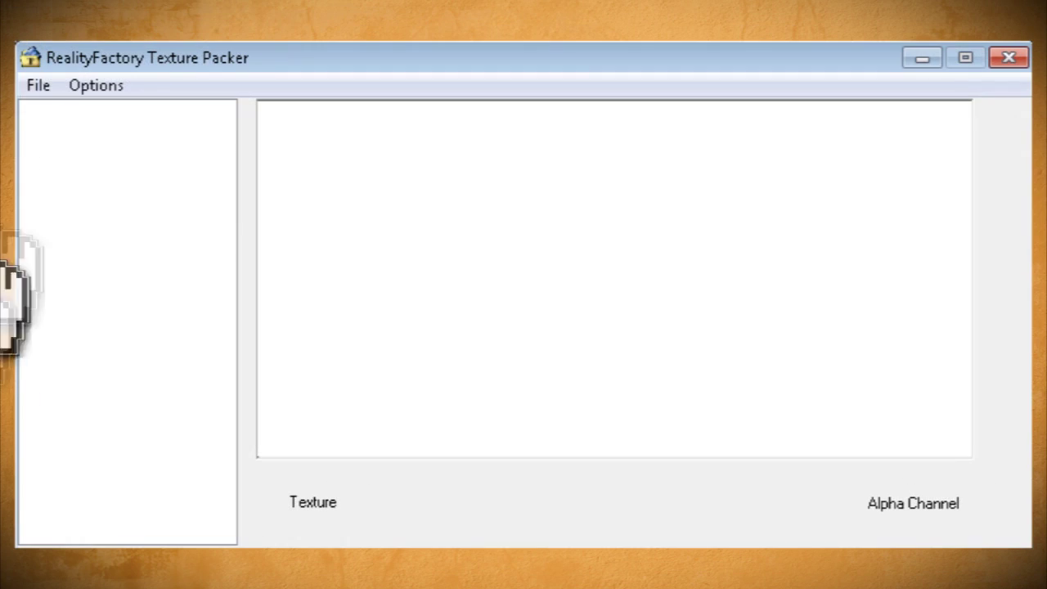
Open the TXL in media\levels and add podcast_logo.bmp to it
{"action": "left_click", "coordinate": [38, 85]}
{"action": "left_click", "coordinate": [82, 115]}
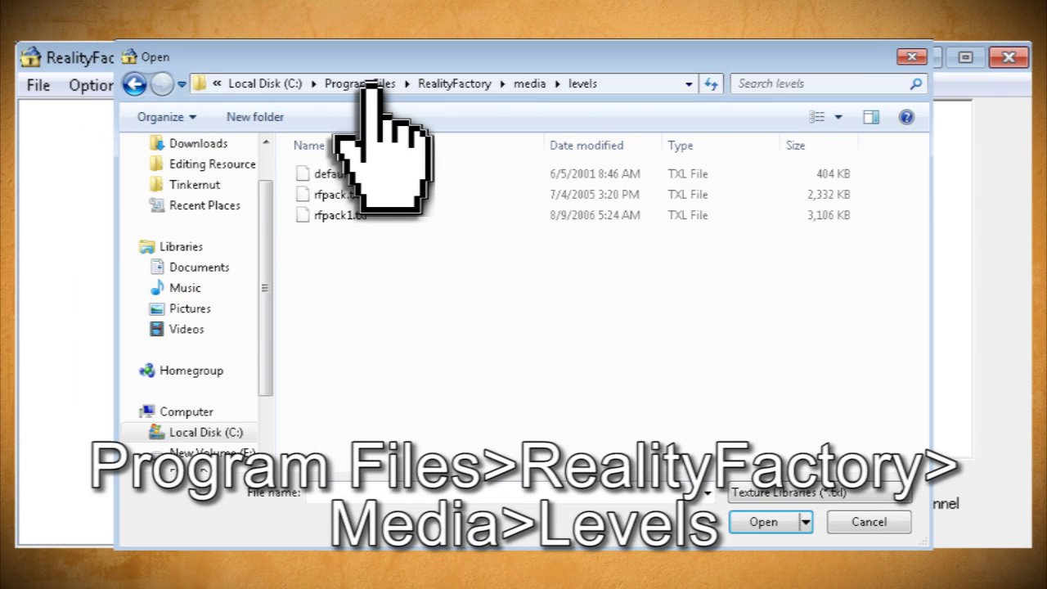
{"action": "left_click", "coordinate": [763, 522]}
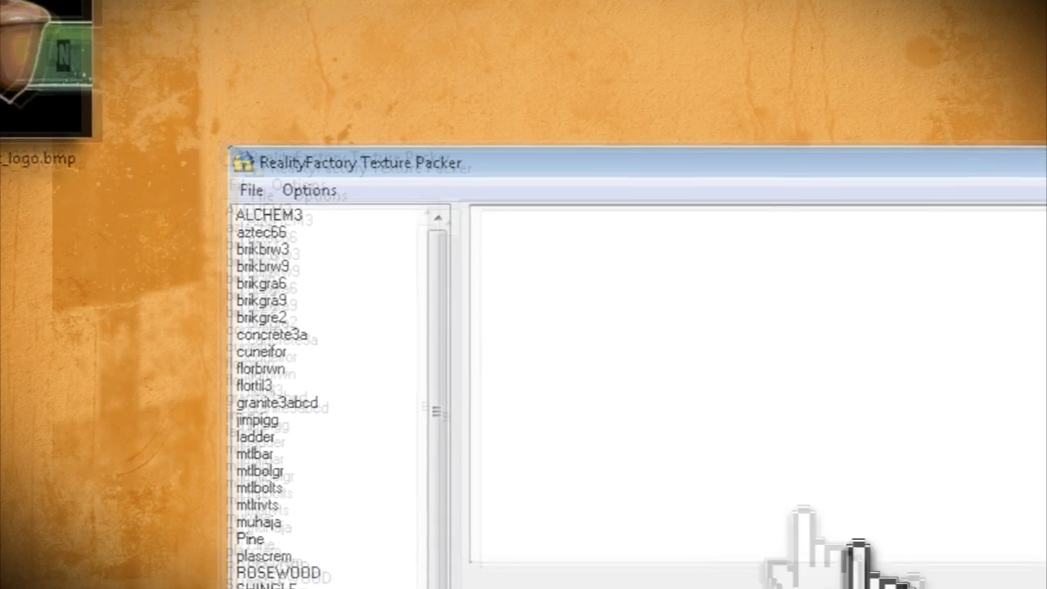
{"action": "left_click_drag", "start_coordinate": [111, 90], "coordinate": [662, 409]}
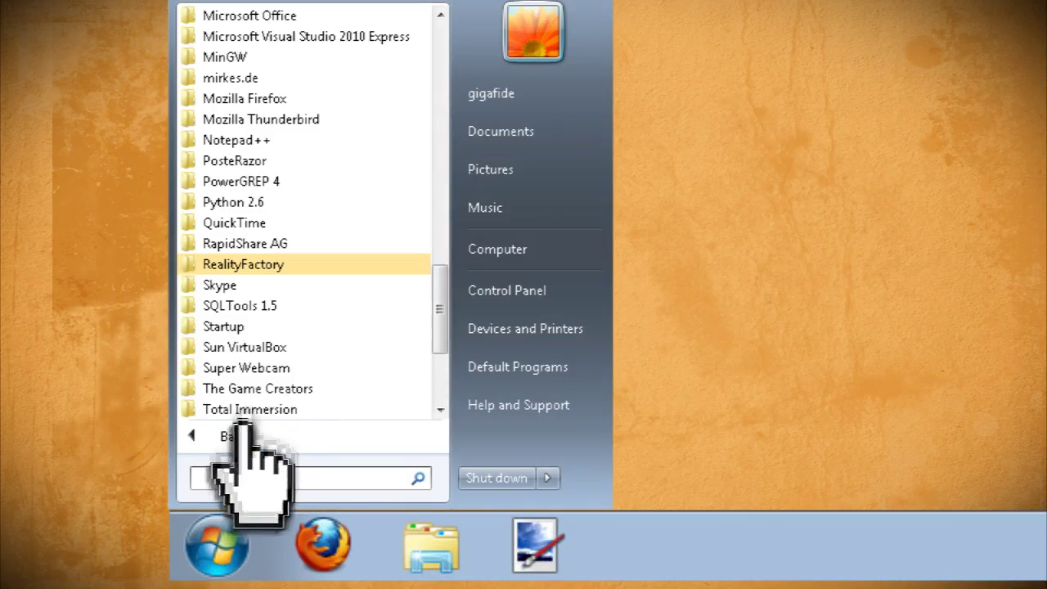
Launch RF Edit Pro and apply the 128x128 podcast_logo texture to the framed wall panel
{"action": "left_click", "coordinate": [296, 264]}
{"action": "left_click", "coordinate": [282, 386]}
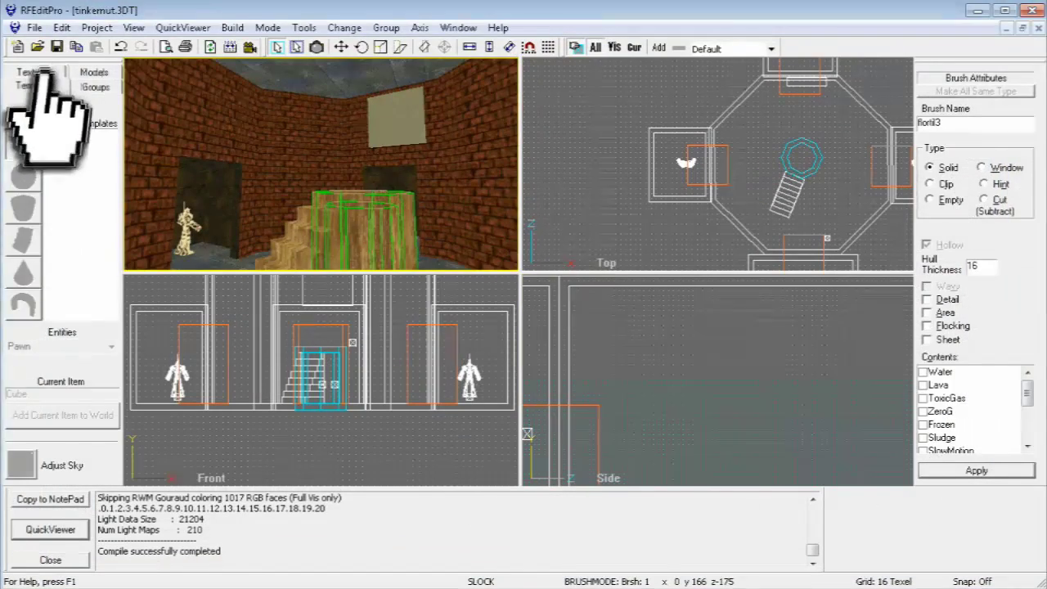
{"action": "left_click", "coordinate": [32, 85]}
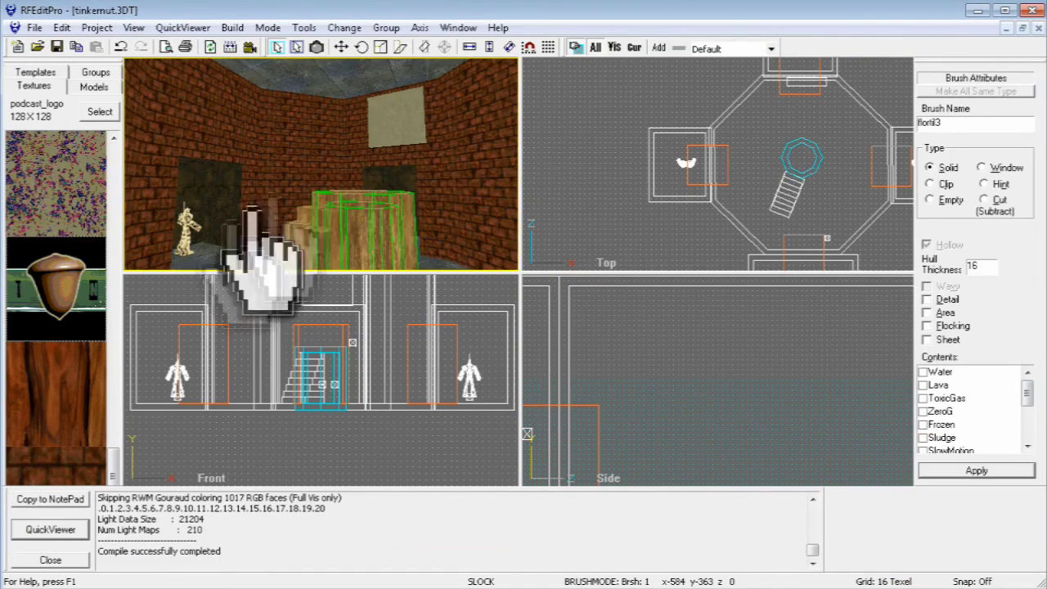
{"action": "left_click", "coordinate": [397, 123]}
{"action": "left_click", "coordinate": [61, 278]}
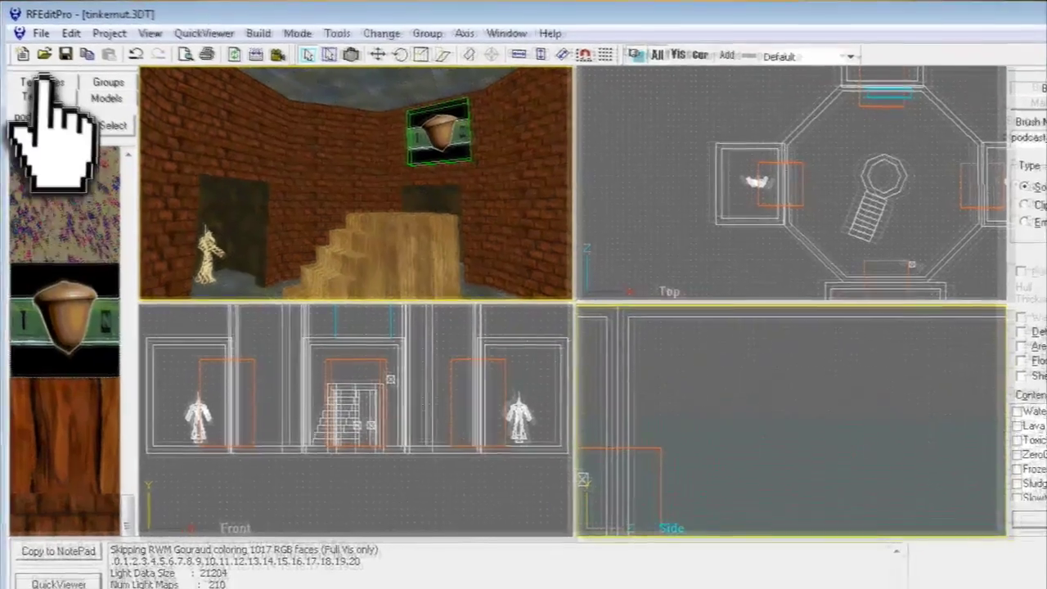
{"action": "left_click", "coordinate": [35, 72]}
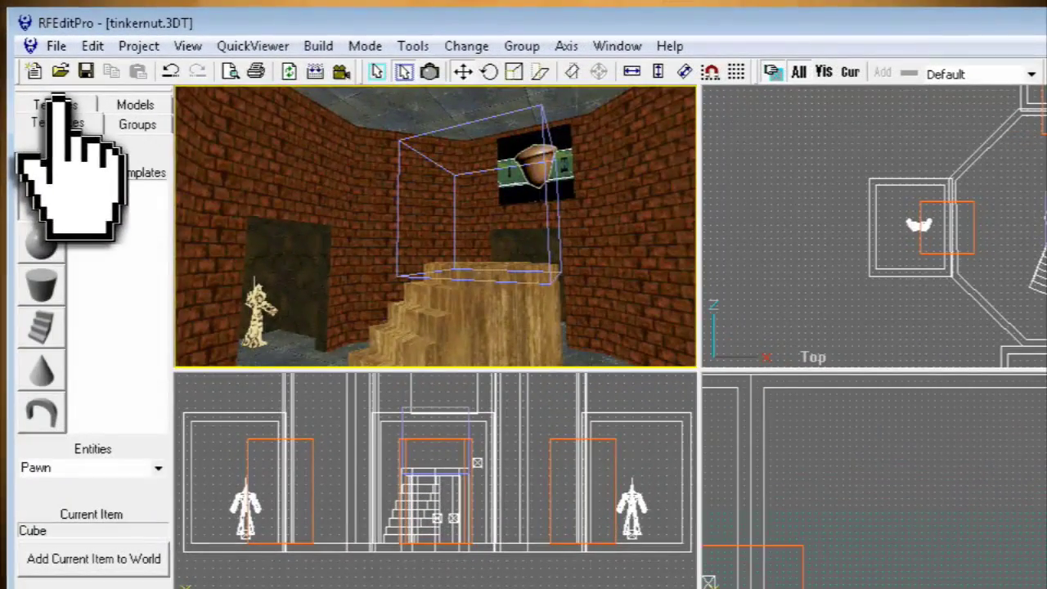
Choose light as the entity type and select the light on the ceiling
{"action": "left_click", "coordinate": [131, 467]}
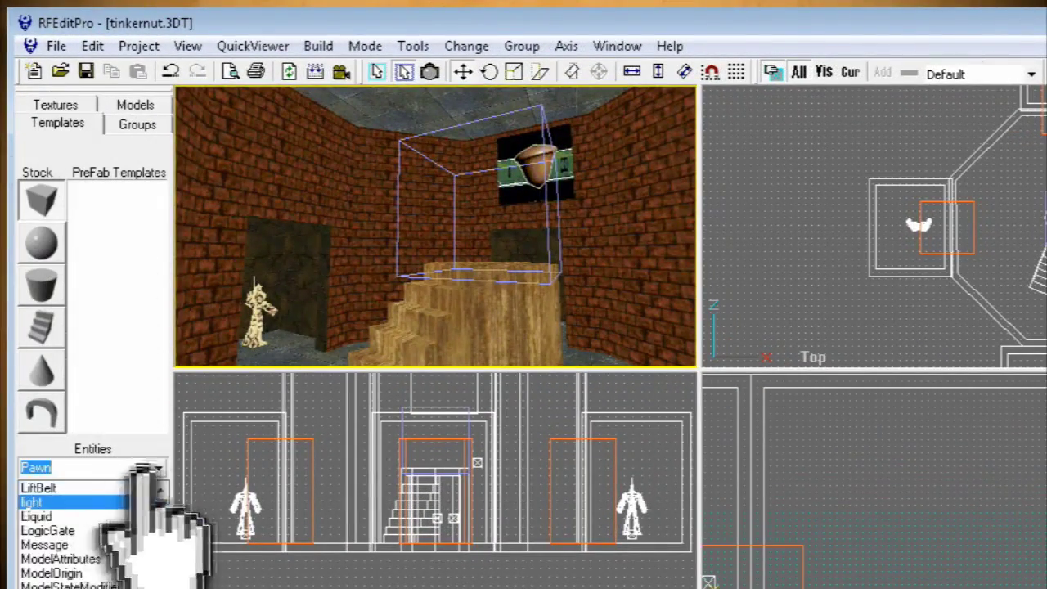
{"action": "left_click", "coordinate": [79, 501]}
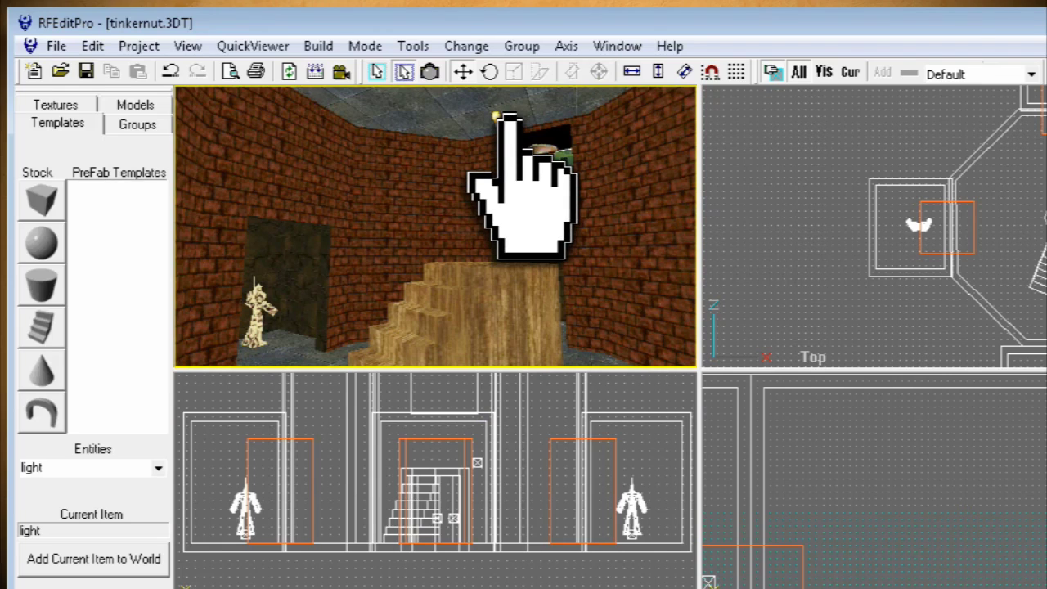
{"action": "key", "text": "Right"}
{"action": "key", "text": "Page_Up"}
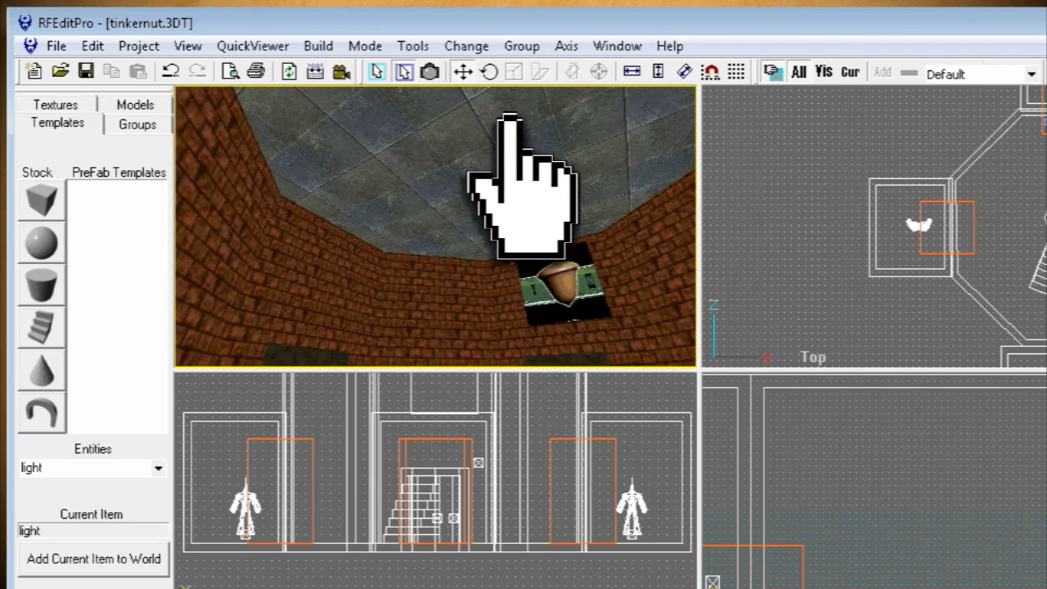
{"action": "left_click", "coordinate": [376, 71]}
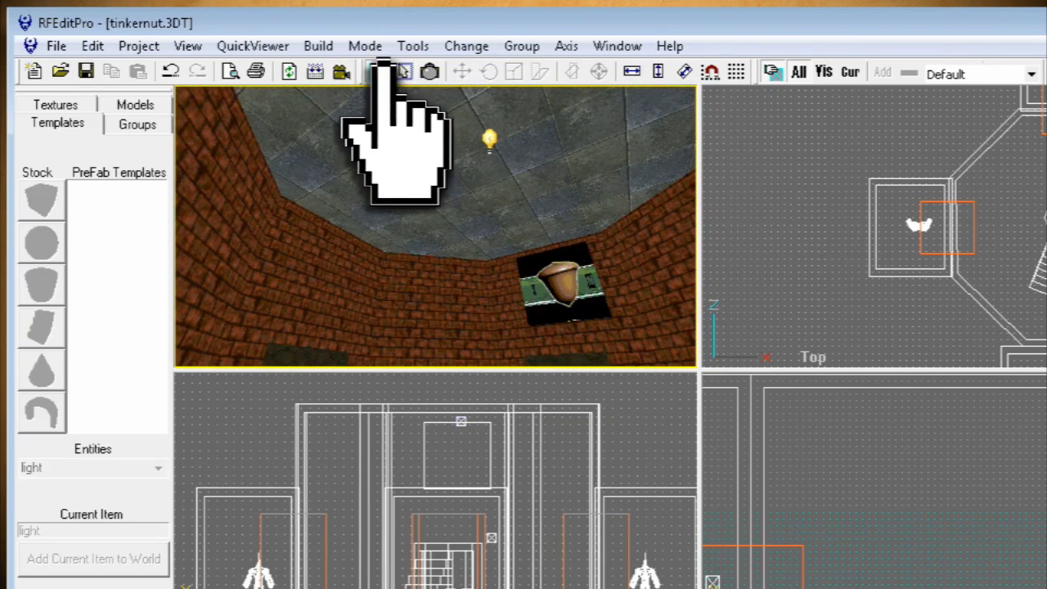
{"action": "left_click", "coordinate": [489, 137]}
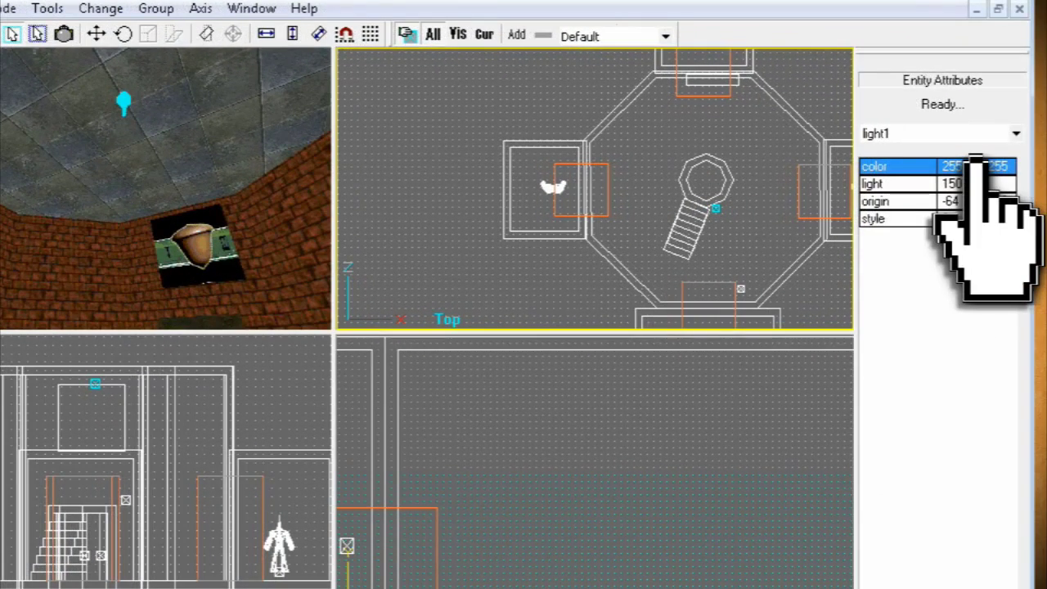
Set light1's colour to red (255 0 0) and its light value to 1000
{"action": "double_click", "coordinate": [975, 166]}
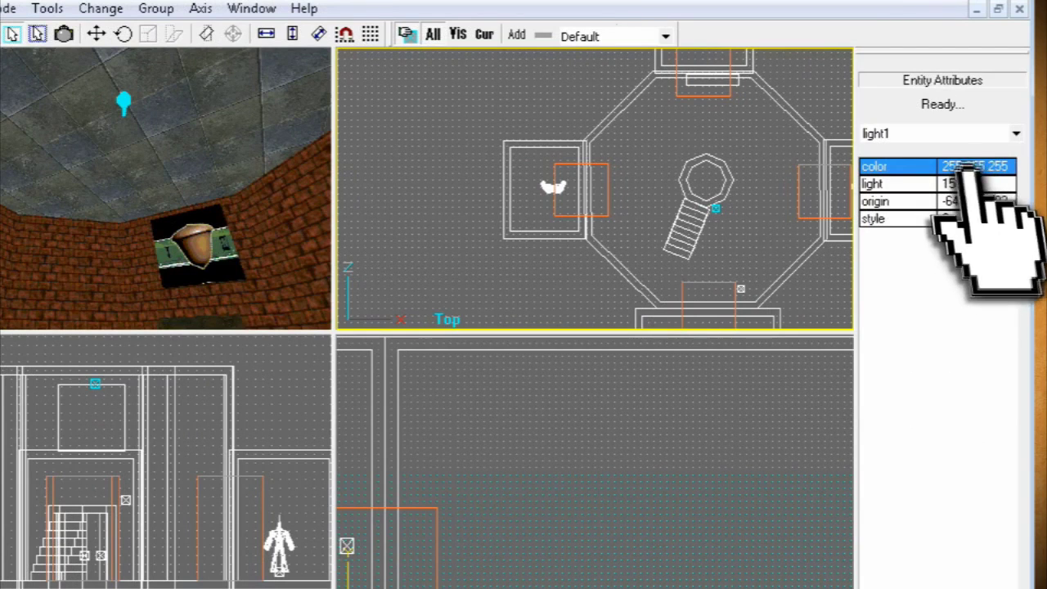
{"action": "left_click", "coordinate": [116, 271]}
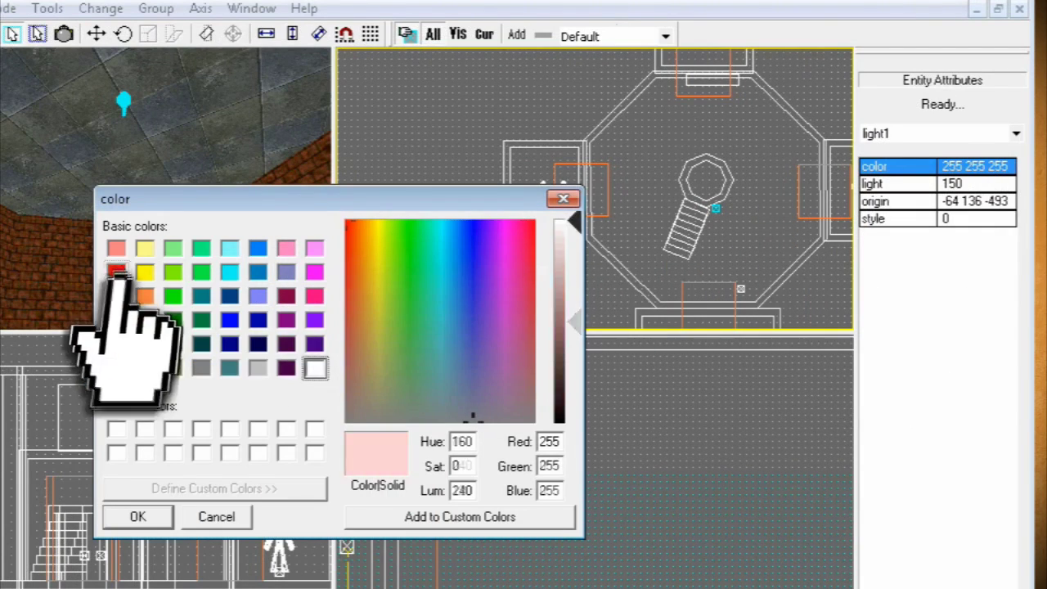
{"action": "left_click", "coordinate": [137, 517]}
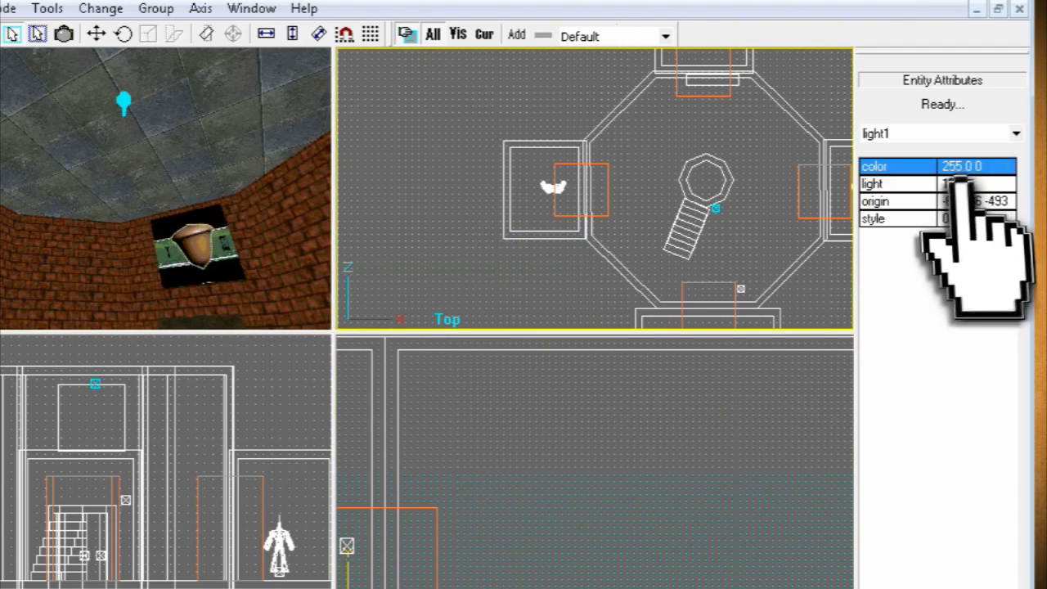
{"action": "double_click", "coordinate": [973, 184]}
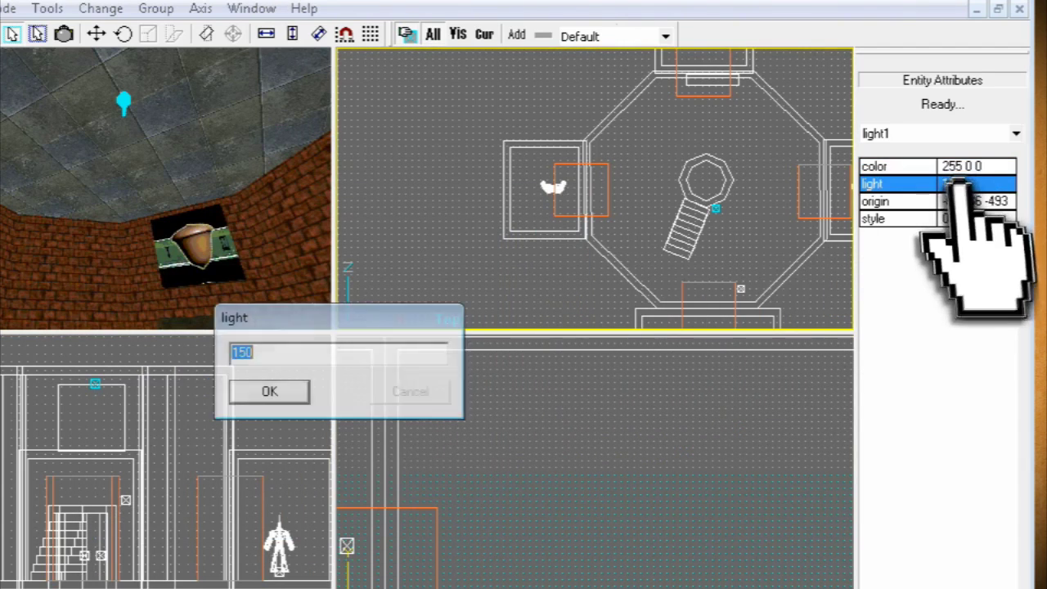
{"action": "left_click", "coordinate": [280, 391]}
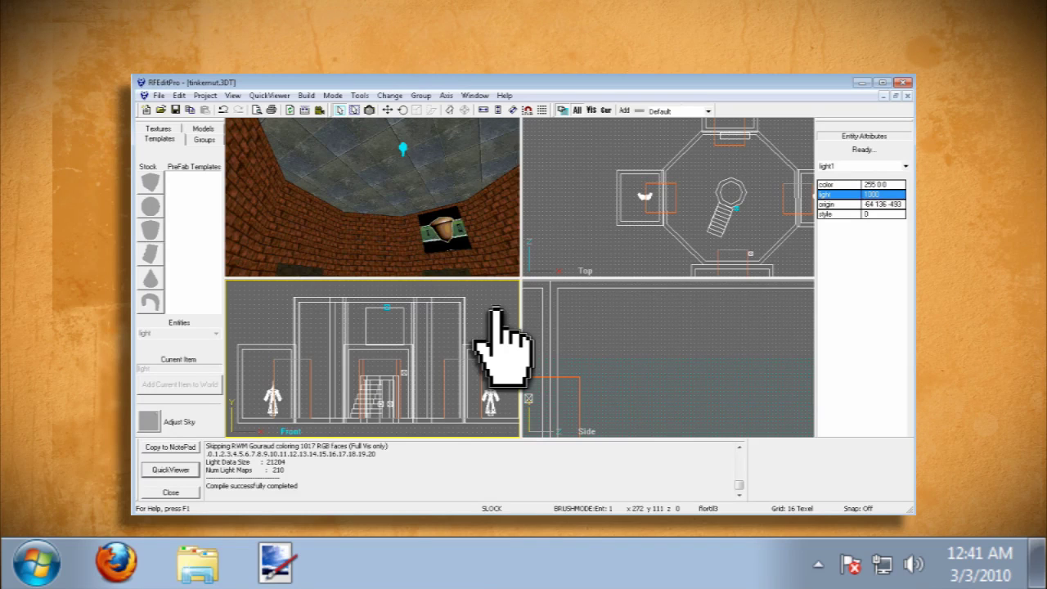
Compile the level through Compile Manager and walk into the red brick room in the preview
{"action": "left_click", "coordinate": [305, 110]}
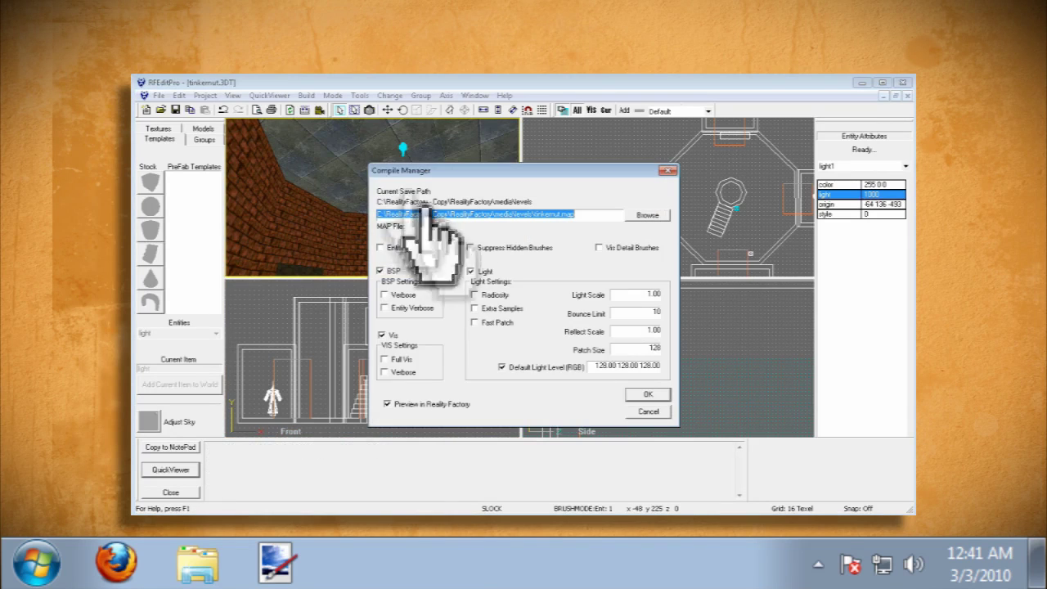
{"action": "left_click", "coordinate": [647, 394]}
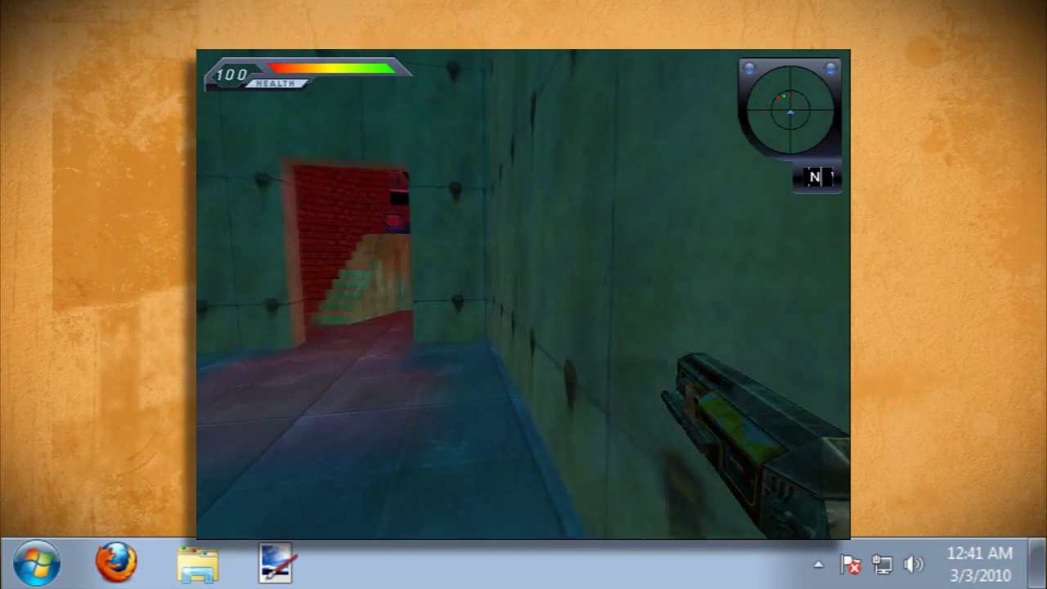
{"action": "key", "text": "Up"}
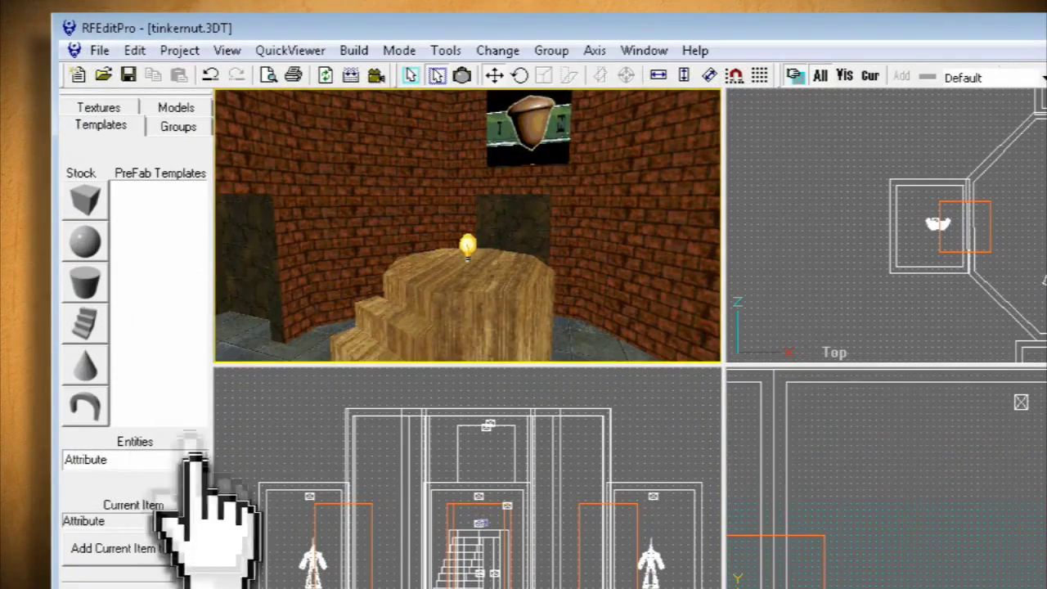
Place an Attribute entity on the central wooden platform and select it
{"action": "left_click", "coordinate": [198, 459]}
{"action": "left_click", "coordinate": [164, 479]}
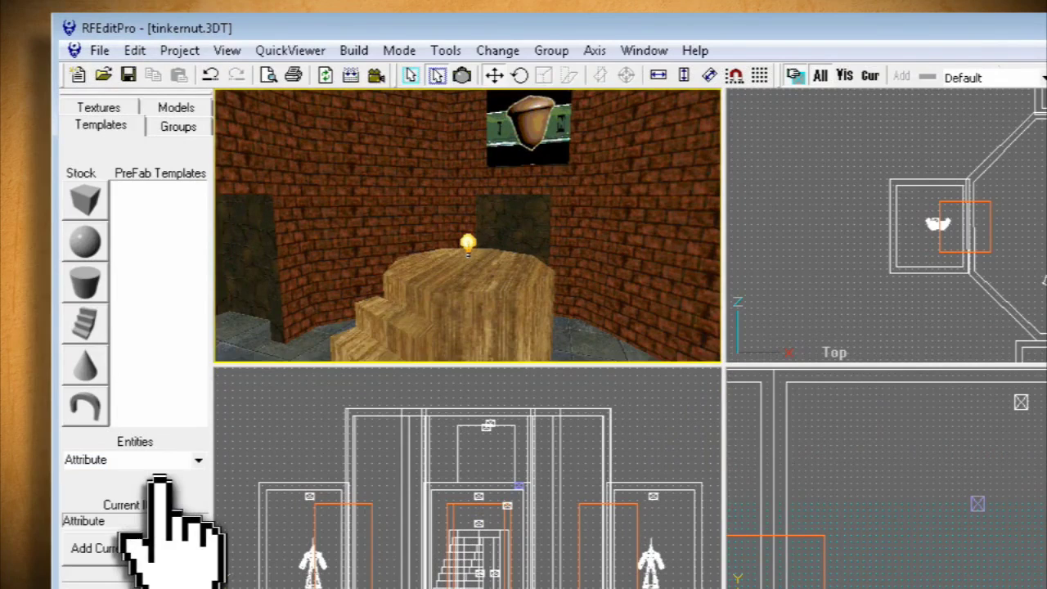
{"action": "left_click", "coordinate": [483, 222]}
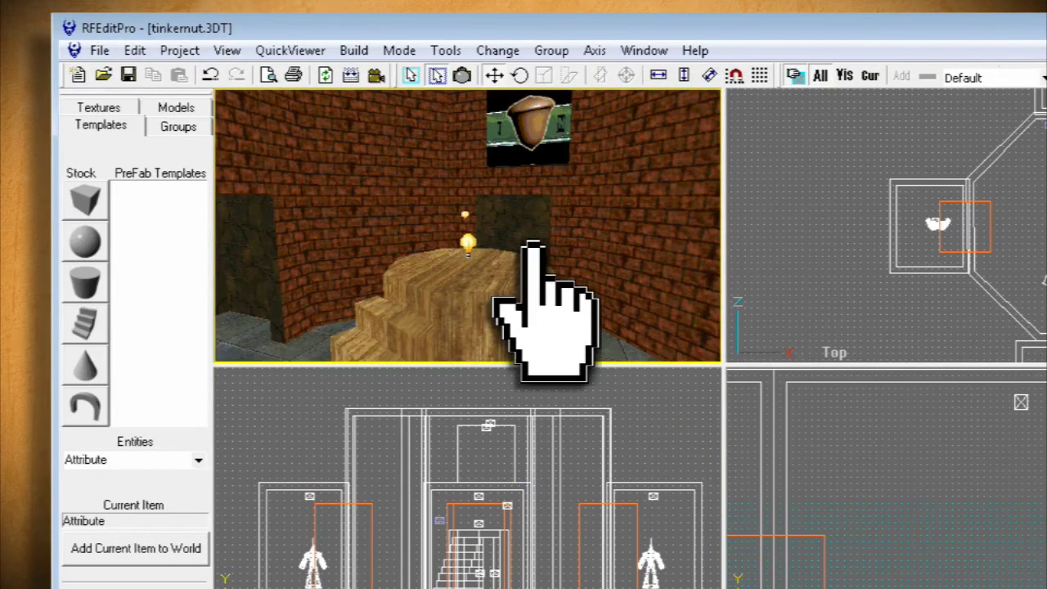
{"action": "left_click", "coordinate": [410, 74]}
{"action": "left_click", "coordinate": [465, 219]}
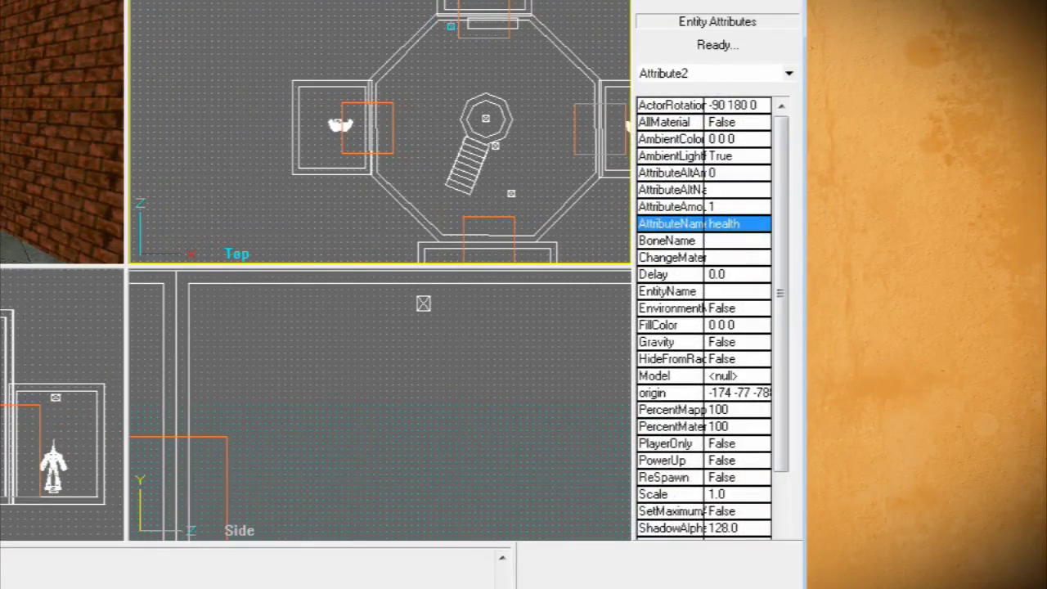
Set the pickup's AttributeAmount to 50 and szActorName to props/Medkit.act
{"action": "left_click", "coordinate": [750, 207]}
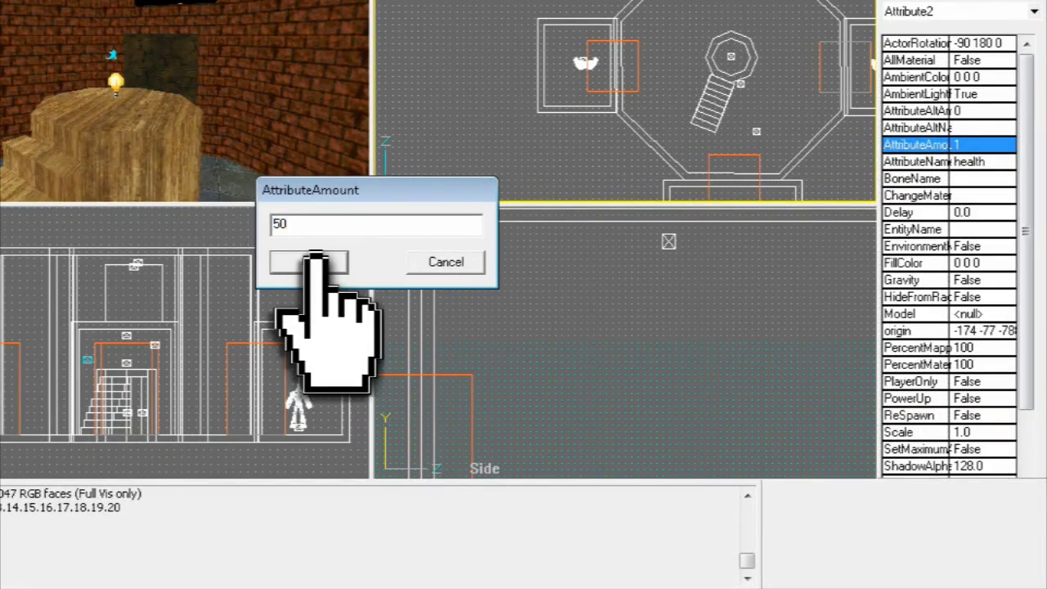
{"action": "left_click", "coordinate": [314, 261]}
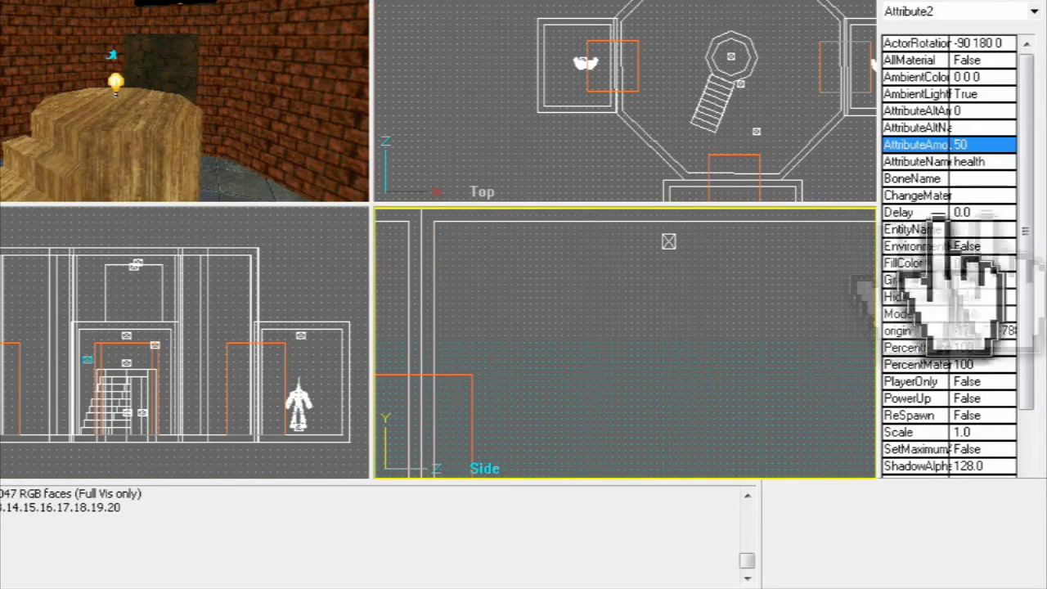
{"action": "scroll", "coordinate": [1022, 220], "scroll_direction": "down", "scroll_amount": 3}
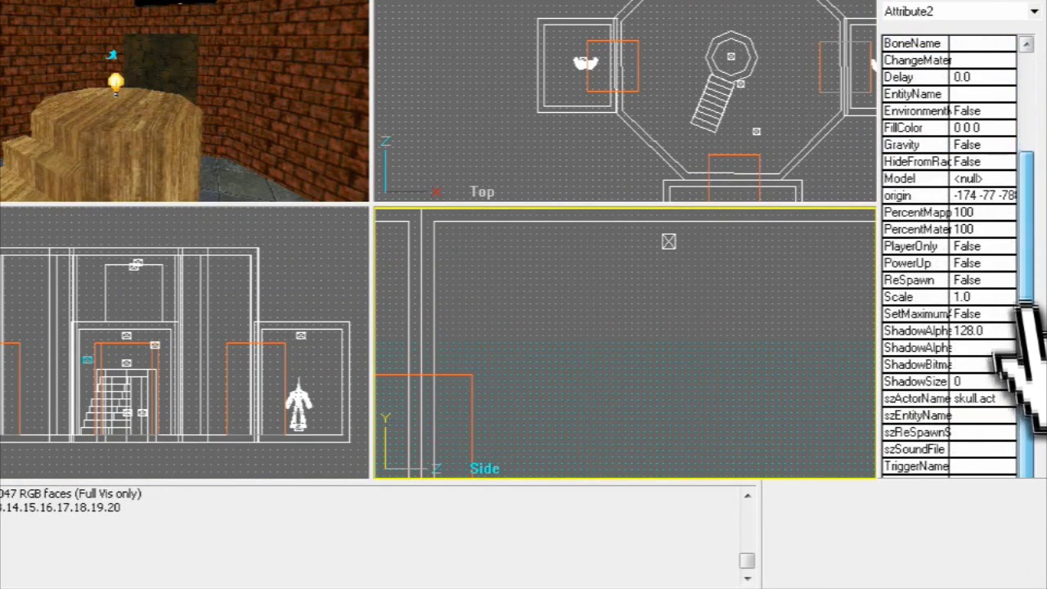
{"action": "left_click", "coordinate": [996, 398]}
{"action": "left_click", "coordinate": [997, 399]}
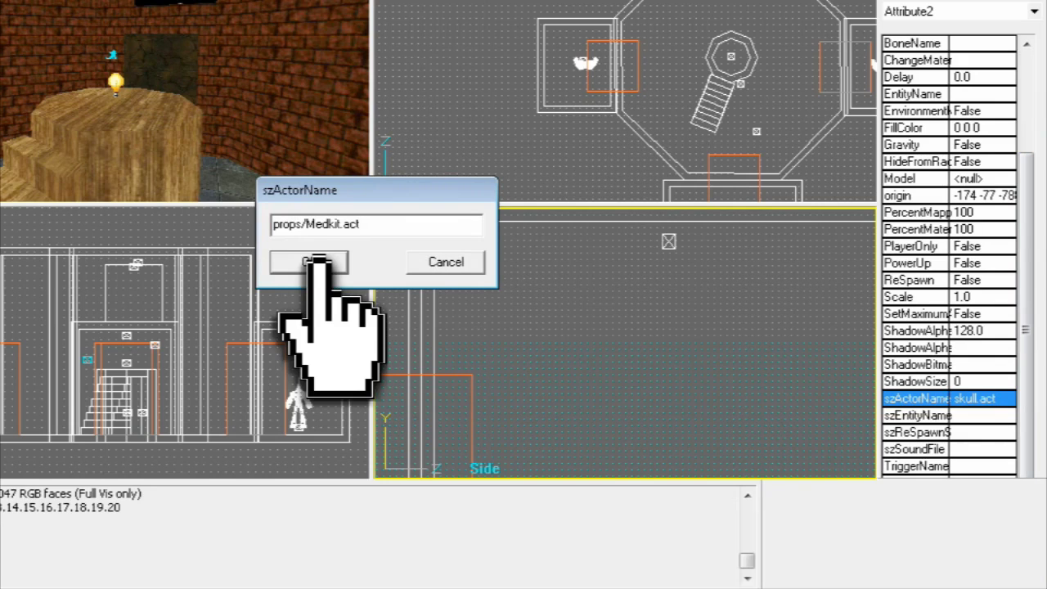
{"action": "left_click", "coordinate": [319, 262]}
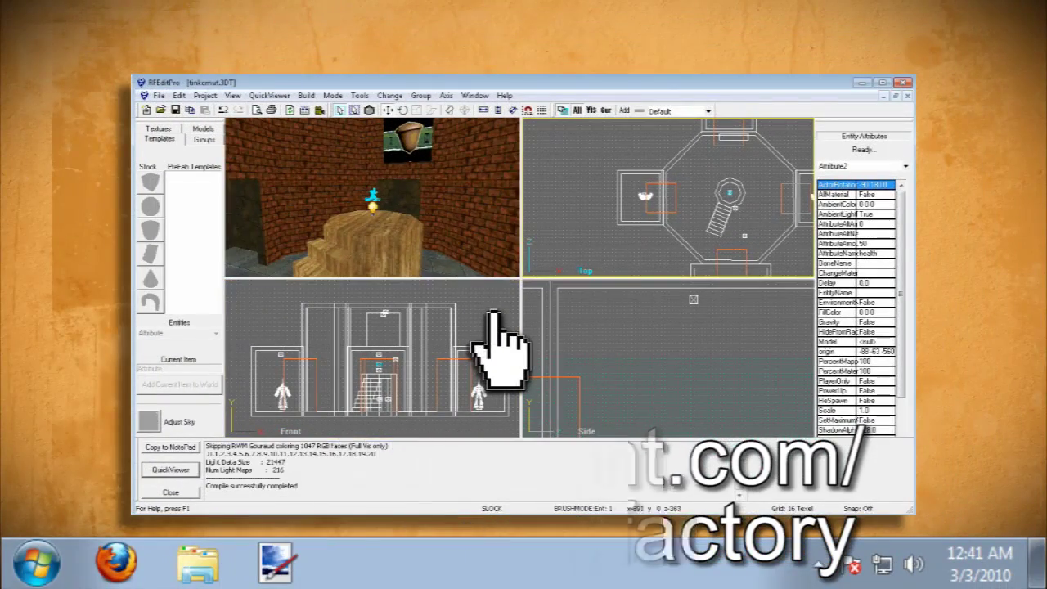
{"action": "left_click", "coordinate": [494, 312]}
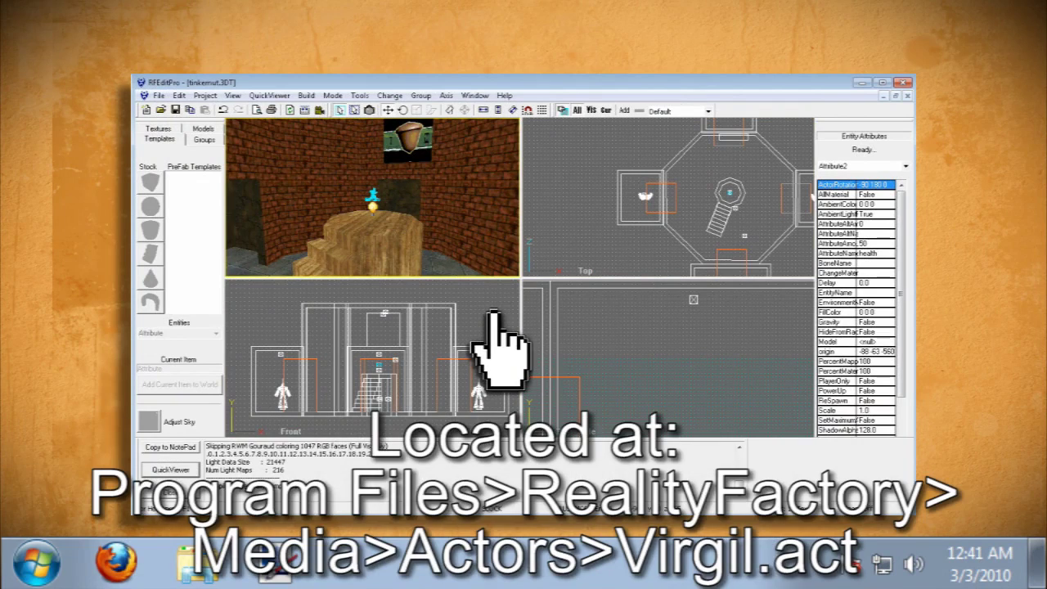
Recompile, walk up the stairs onto the medkit to raise health from 65 to 100, then exit
{"action": "left_click", "coordinate": [318, 111]}
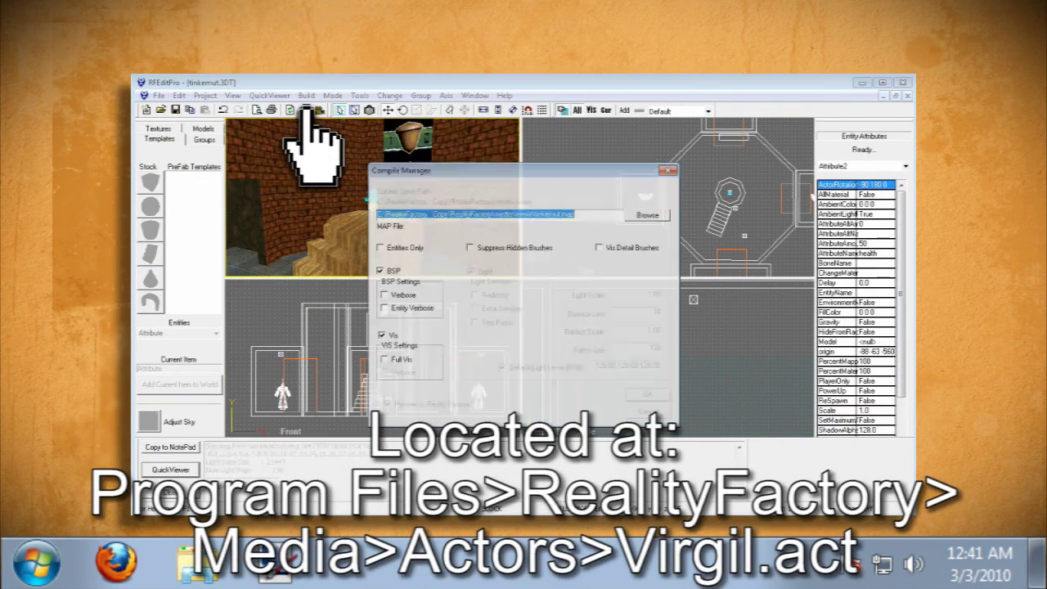
{"action": "left_click", "coordinate": [648, 393]}
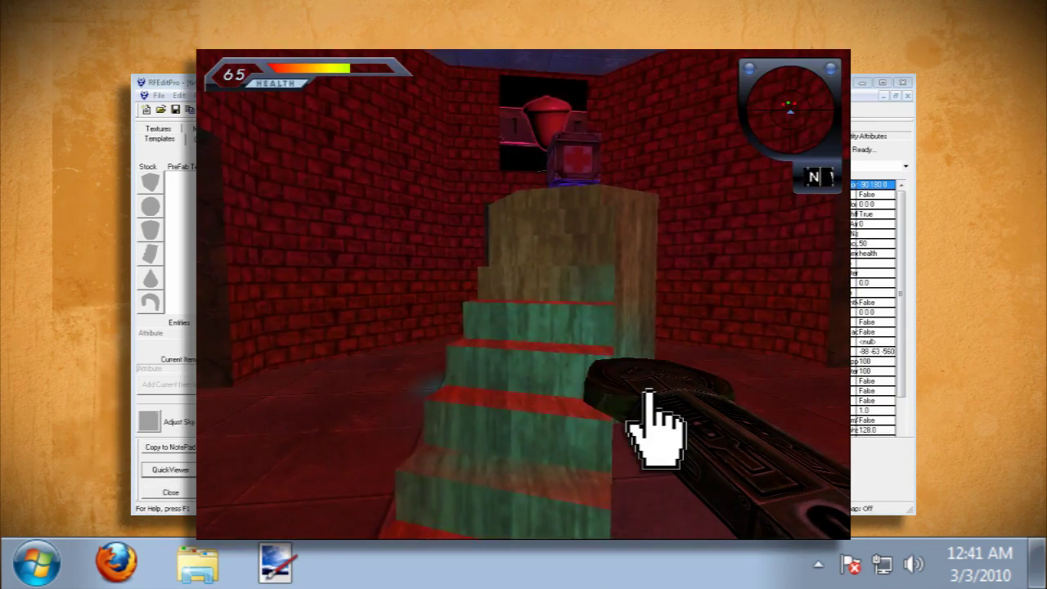
{"action": "key", "text": "Up"}
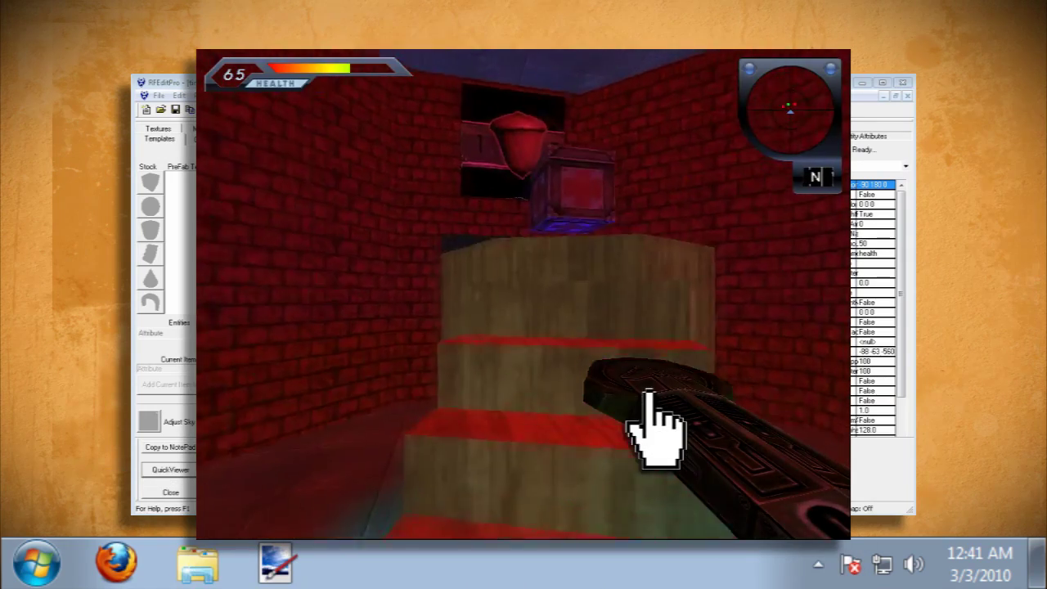
{"action": "key", "text": "Up"}
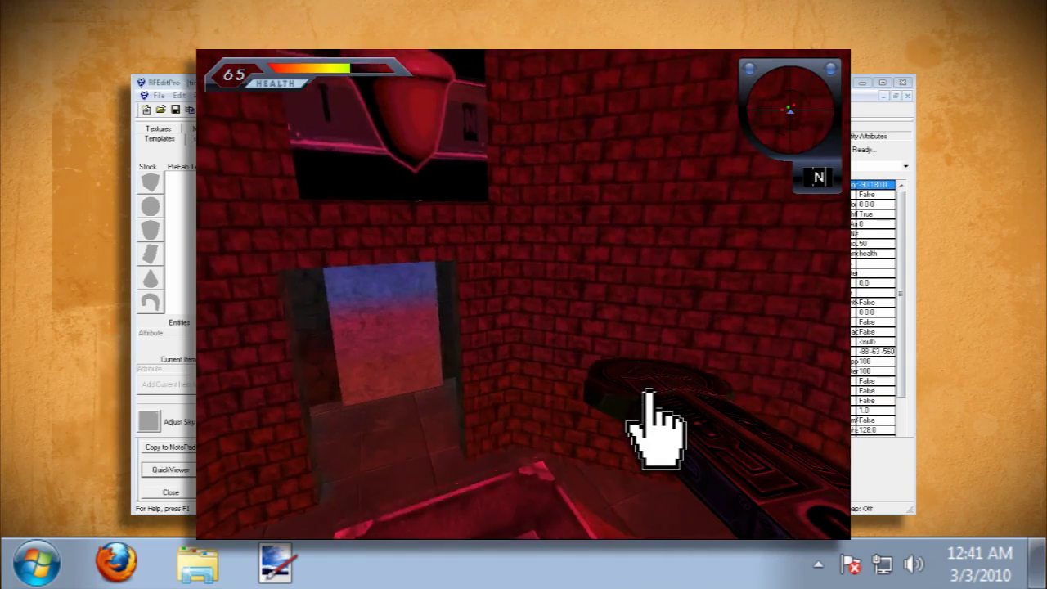
{"action": "key", "text": "Up"}
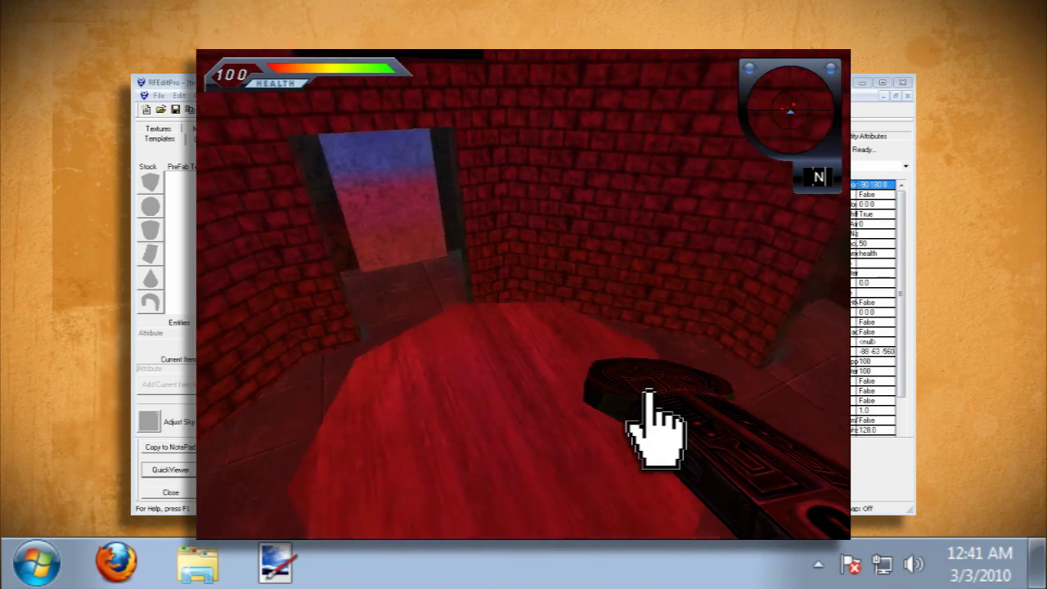
{"action": "key", "text": "Escape"}
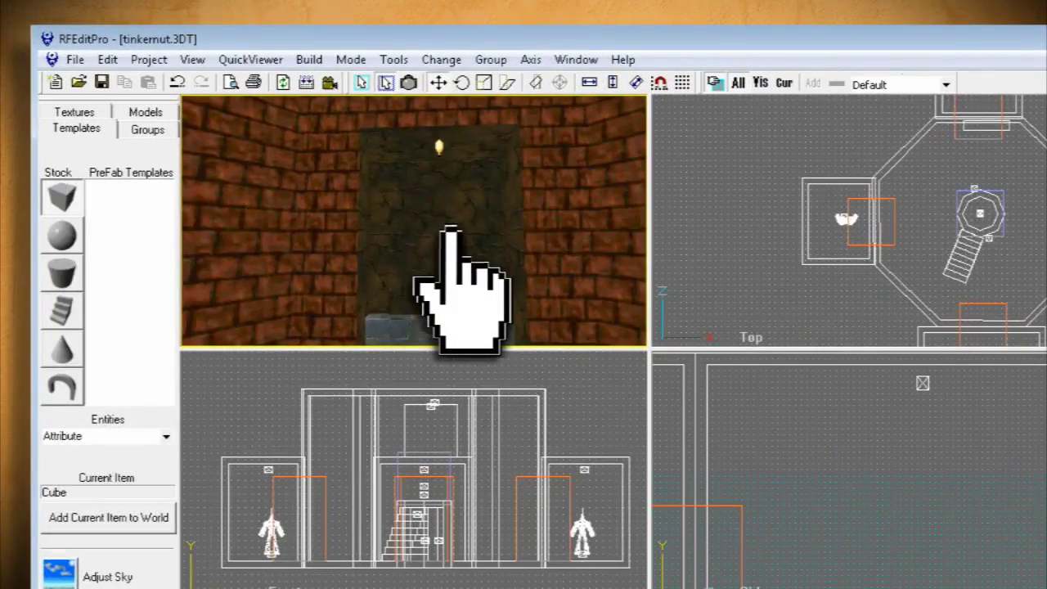
Select the grey stone door slab and add it as a model named exit
{"action": "left_click", "coordinate": [409, 208]}
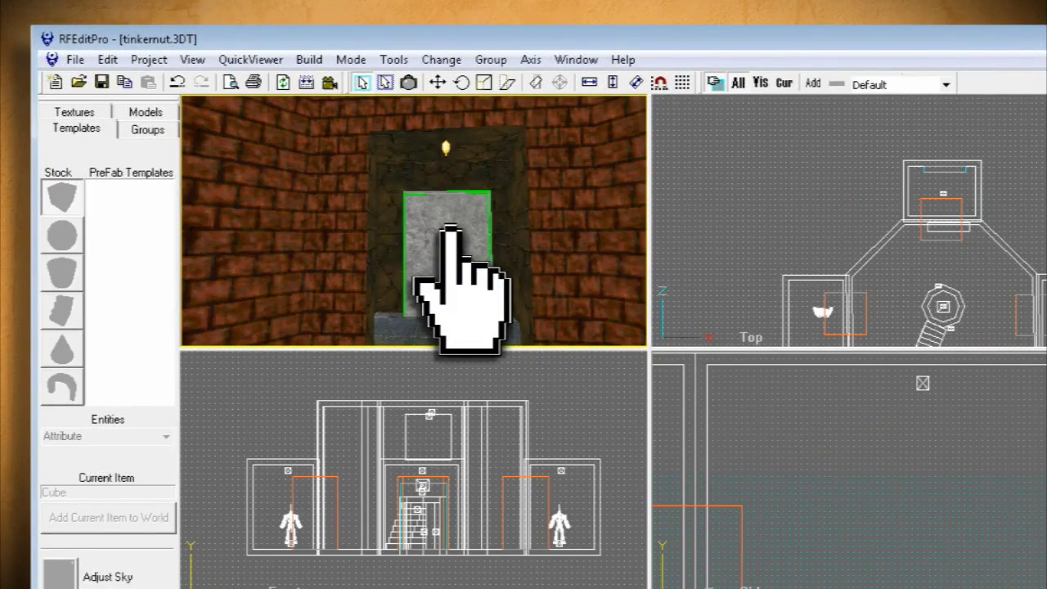
{"action": "left_click", "coordinate": [147, 114]}
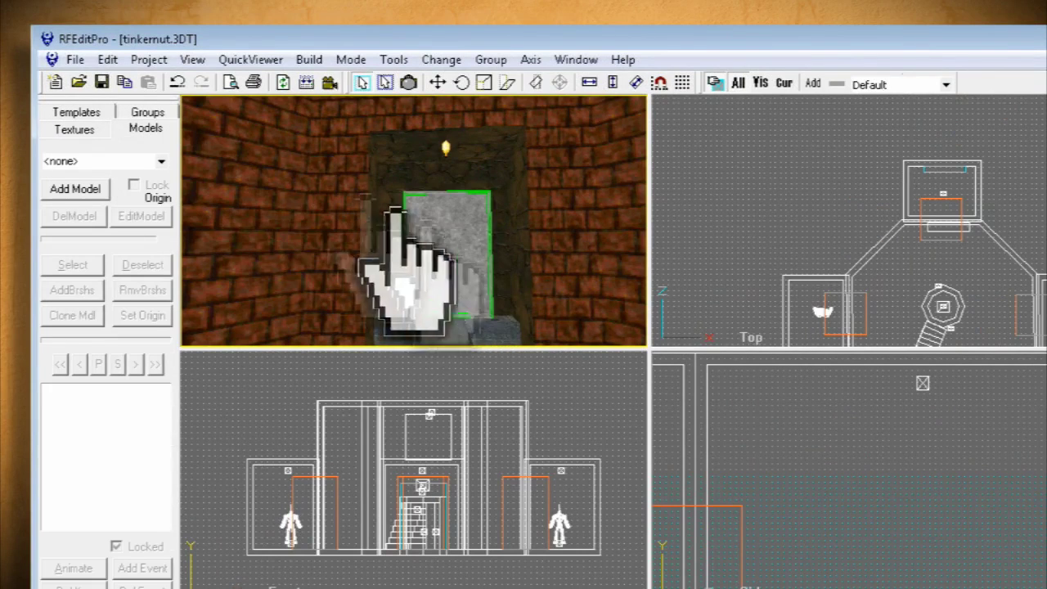
{"action": "left_click", "coordinate": [74, 188]}
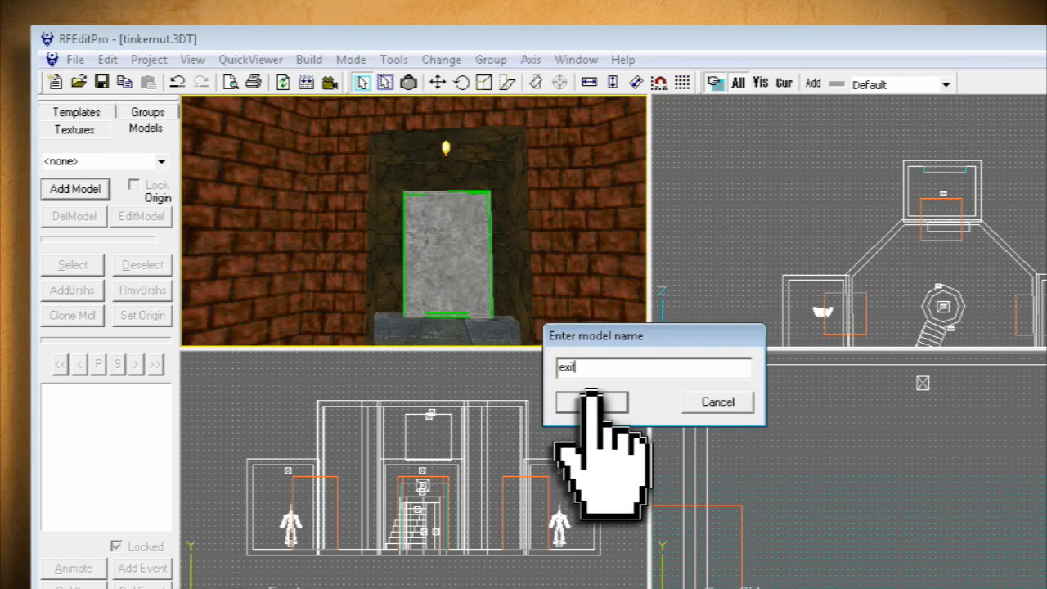
{"action": "left_click", "coordinate": [591, 401]}
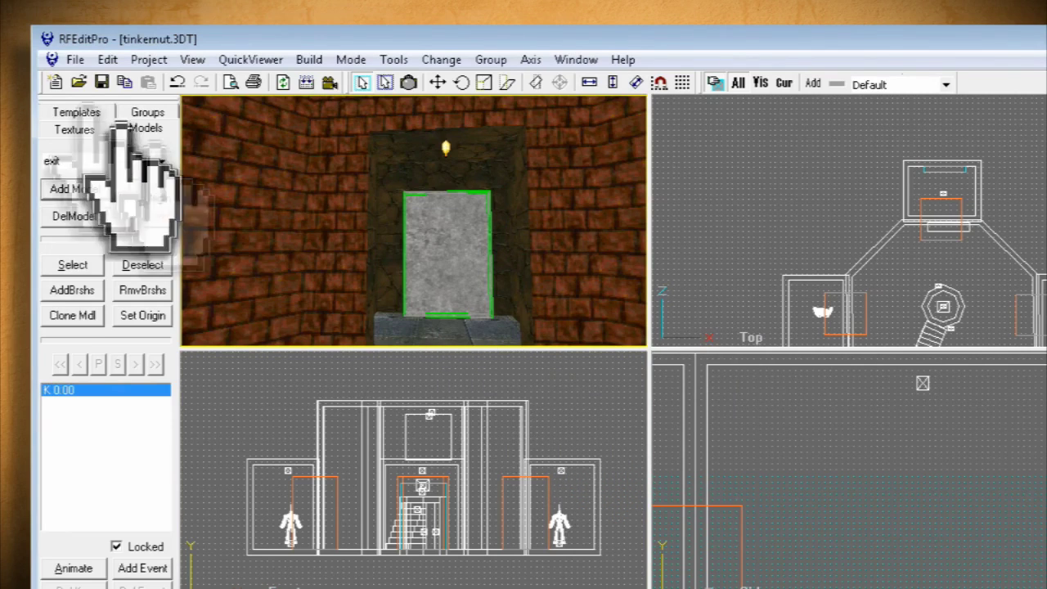
{"action": "left_click", "coordinate": [82, 112]}
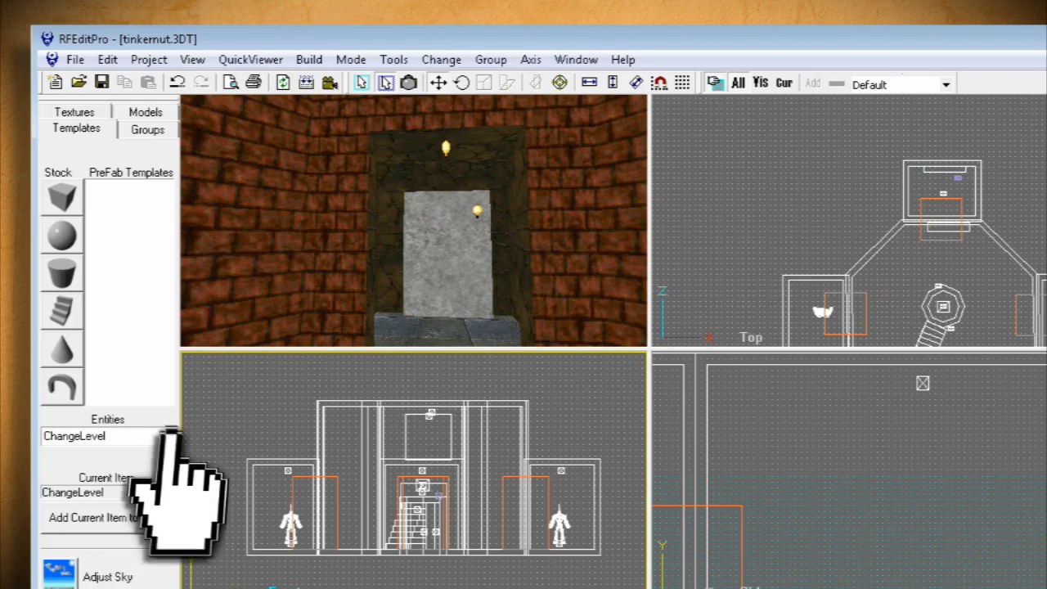
Add a ChangeLevel entity on the stone door, select it, and list its Model choices
{"action": "left_click", "coordinate": [160, 436]}
{"action": "left_click", "coordinate": [143, 449]}
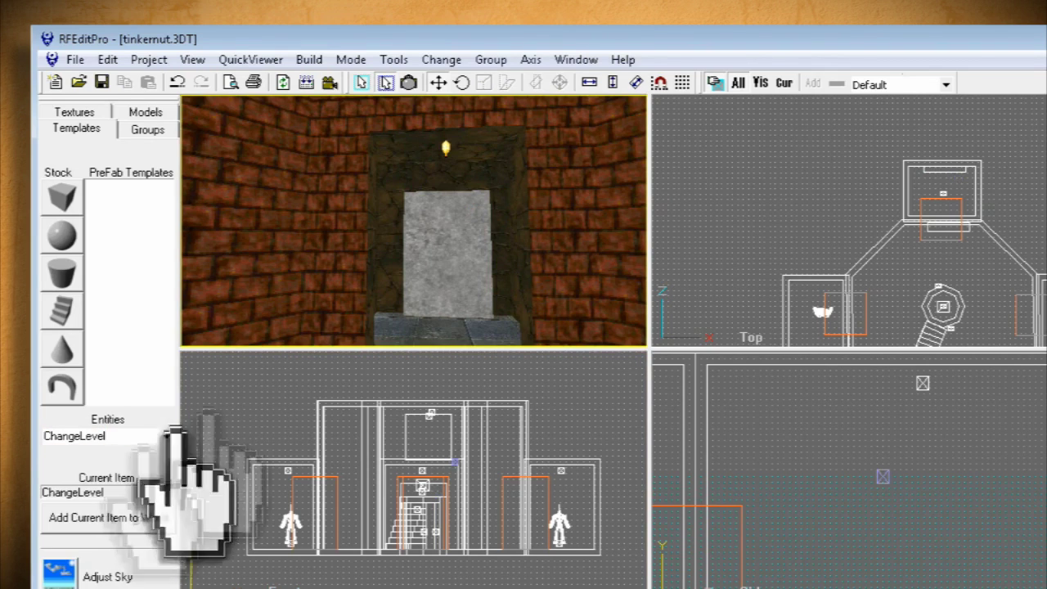
{"action": "left_click", "coordinate": [464, 263]}
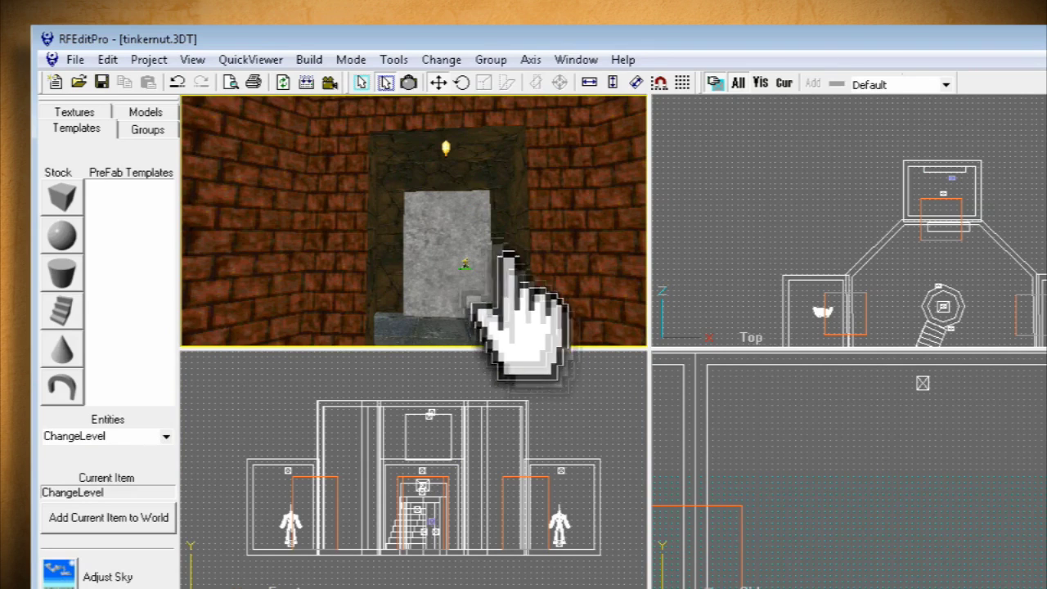
{"action": "left_click", "coordinate": [361, 82]}
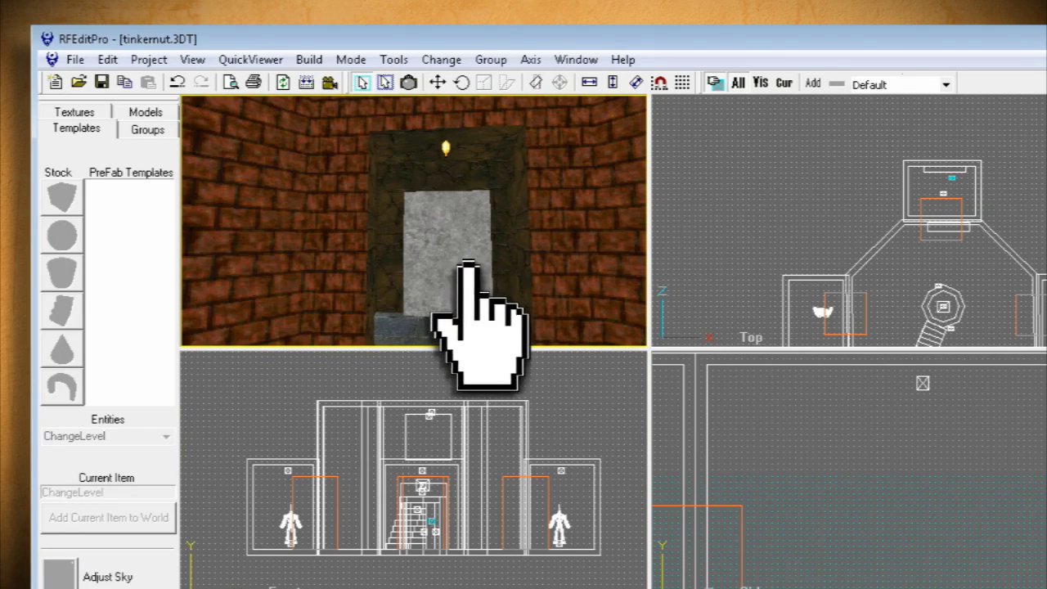
{"action": "left_click", "coordinate": [466, 261]}
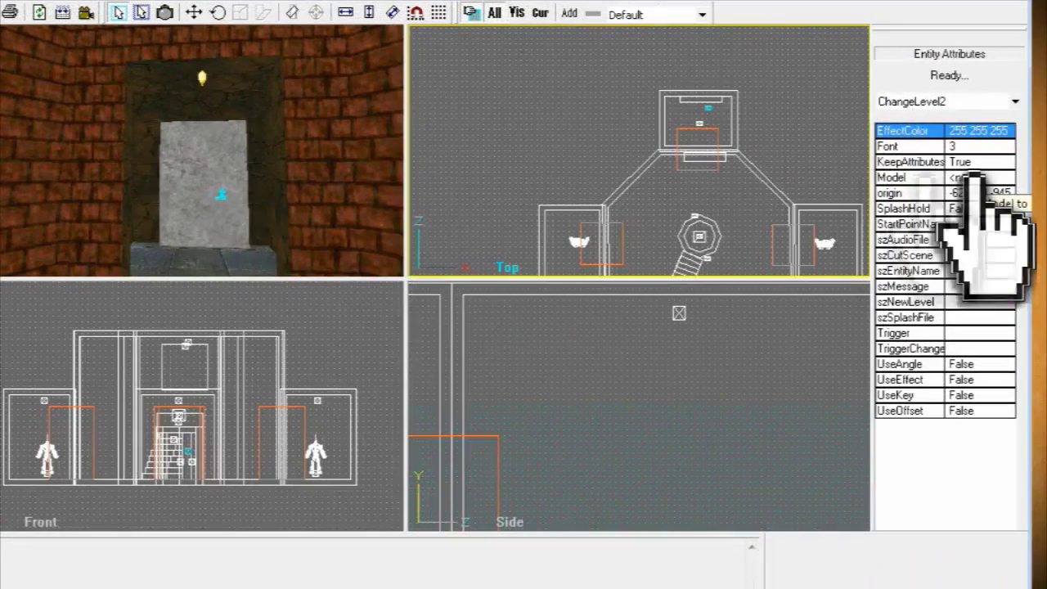
{"action": "double_click", "coordinate": [973, 177]}
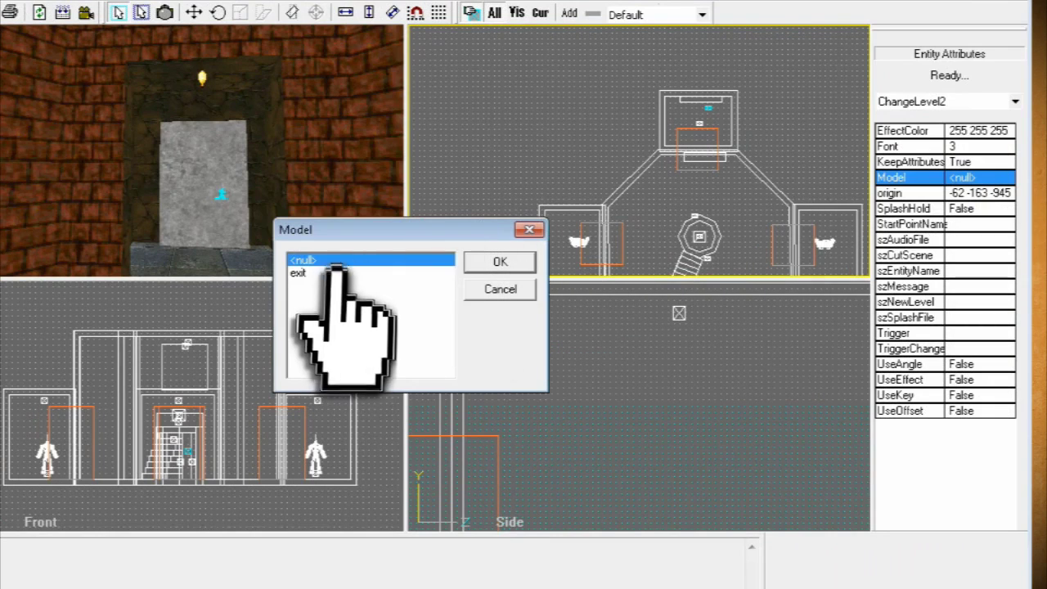
Set the ChangeLevel2 entity's Model to exit and change szNewLevel from mygame to level2.bsp
{"action": "left_click", "coordinate": [332, 272]}
{"action": "left_click", "coordinate": [499, 261]}
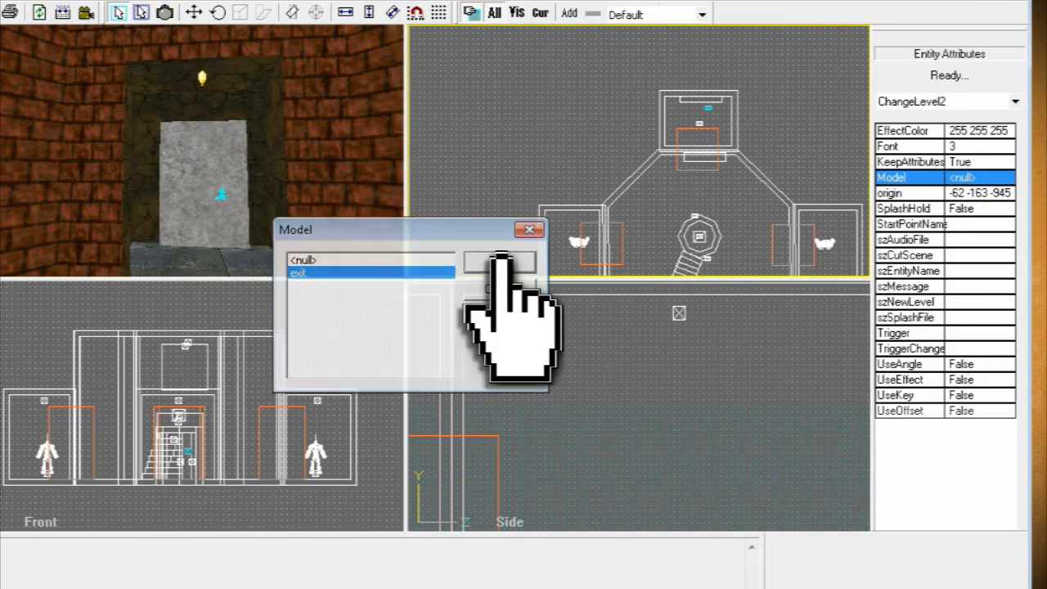
{"action": "left_click", "coordinate": [501, 255]}
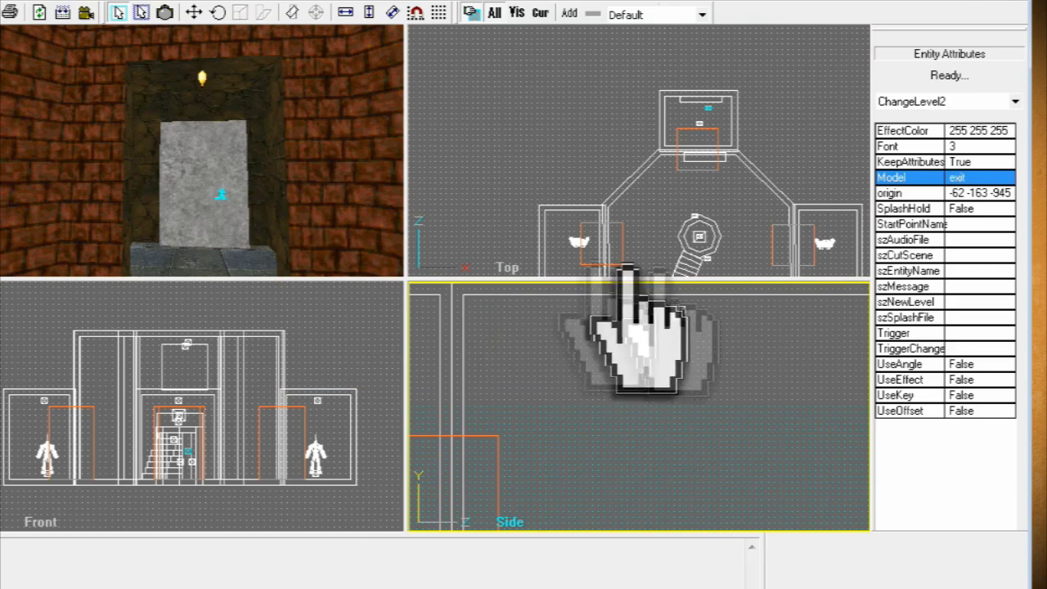
{"action": "left_click", "coordinate": [965, 302]}
{"action": "left_click", "coordinate": [966, 305]}
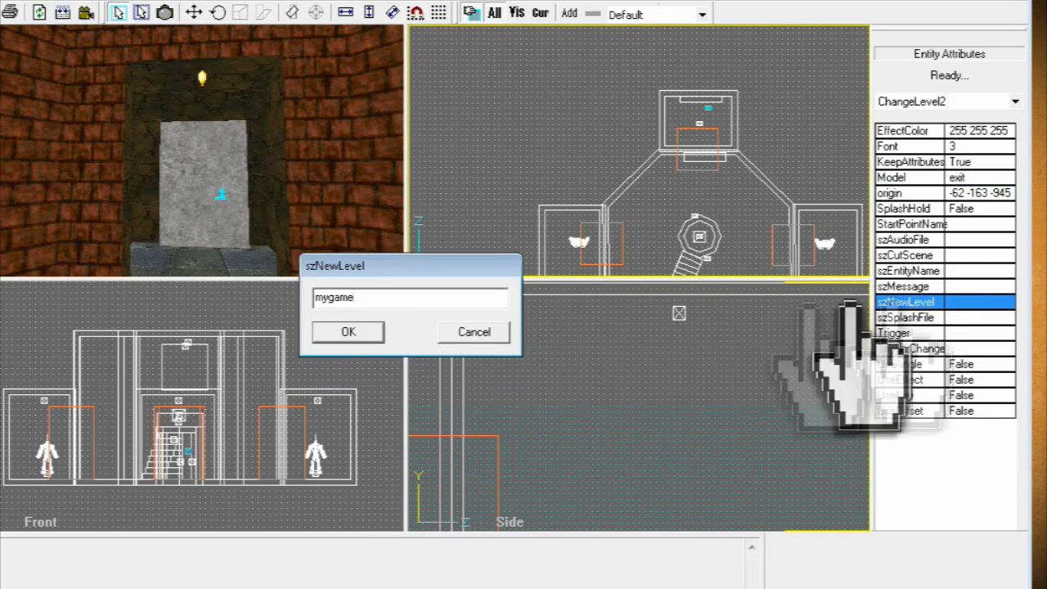
{"action": "key", "text": "BackSpace"}
{"action": "key", "text": "BackSpace"}
{"action": "key", "text": "BackSpace"}
{"action": "key", "text": "BackSpace"}
{"action": "key", "text": "BackSpace"}
{"action": "key", "text": "BackSpace"}
{"action": "type", "text": "level"}
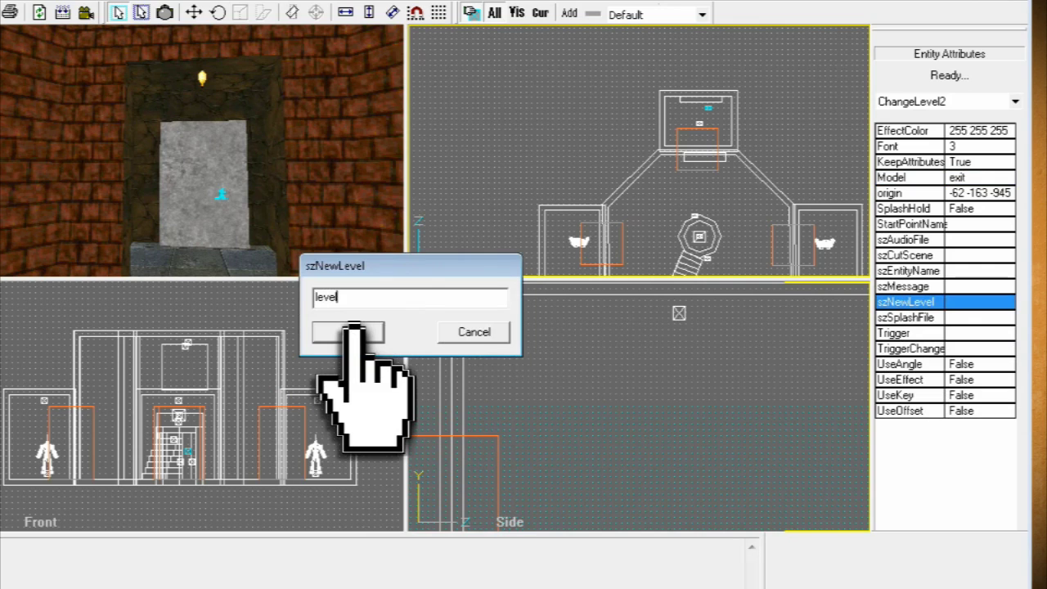
{"action": "type", "text": "2.bsp"}
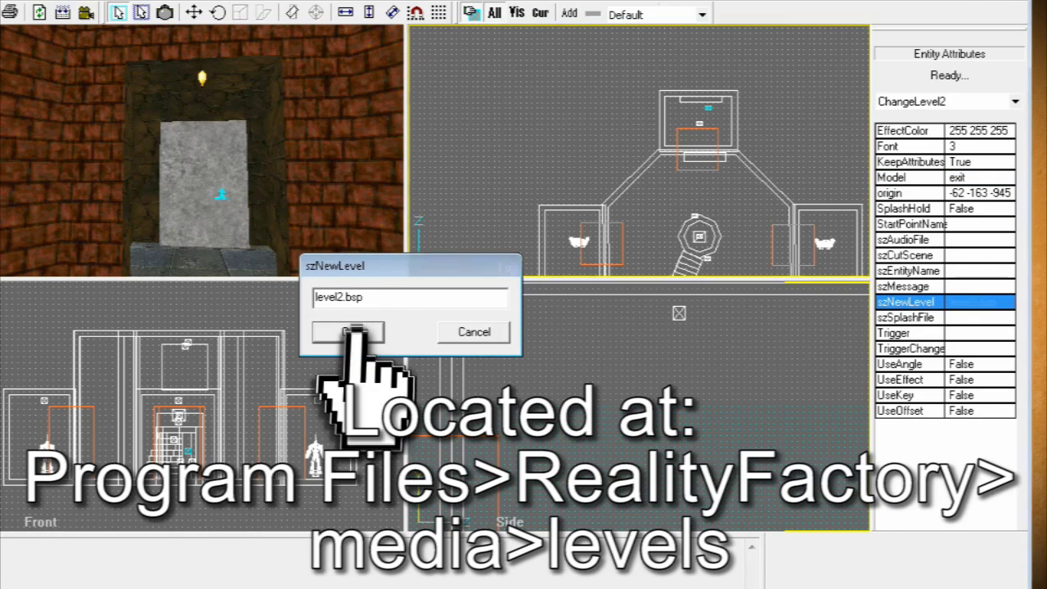
{"action": "left_click", "coordinate": [354, 331]}
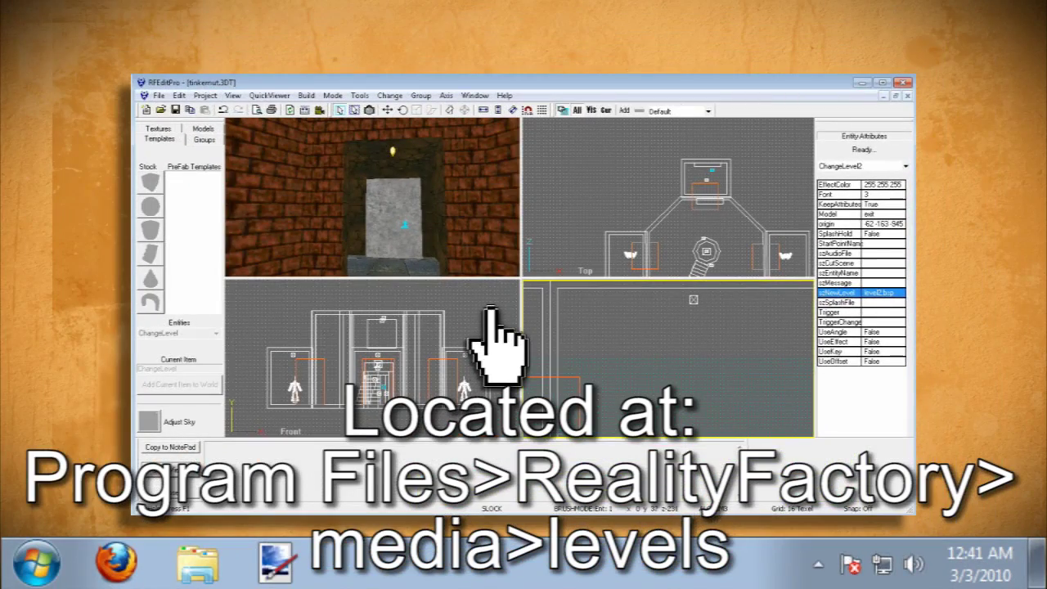
{"action": "left_click", "coordinate": [490, 311]}
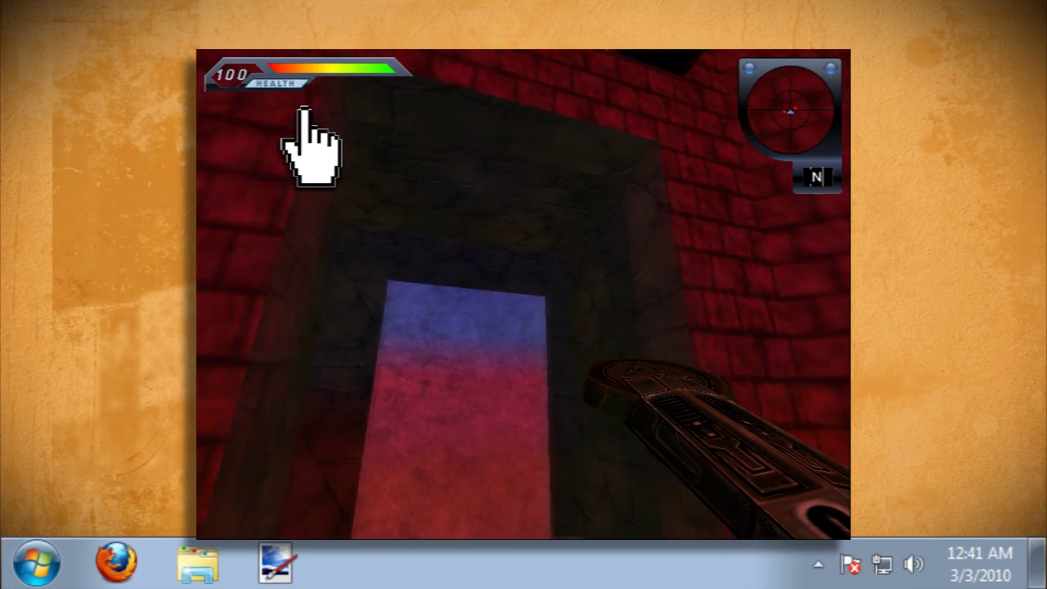
{"action": "key", "text": "Up"}
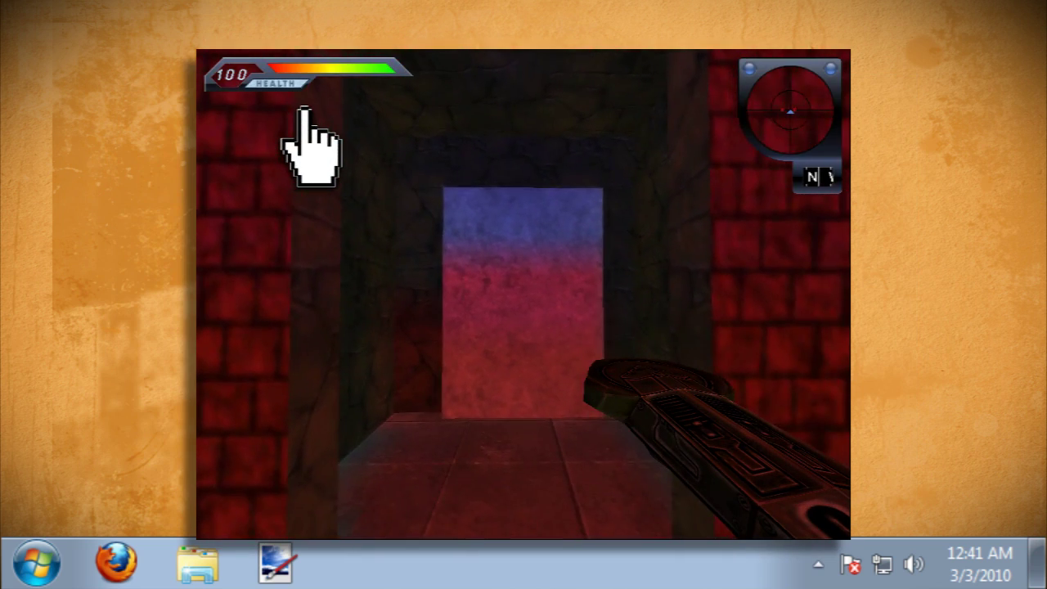
{"action": "key", "text": "Left"}
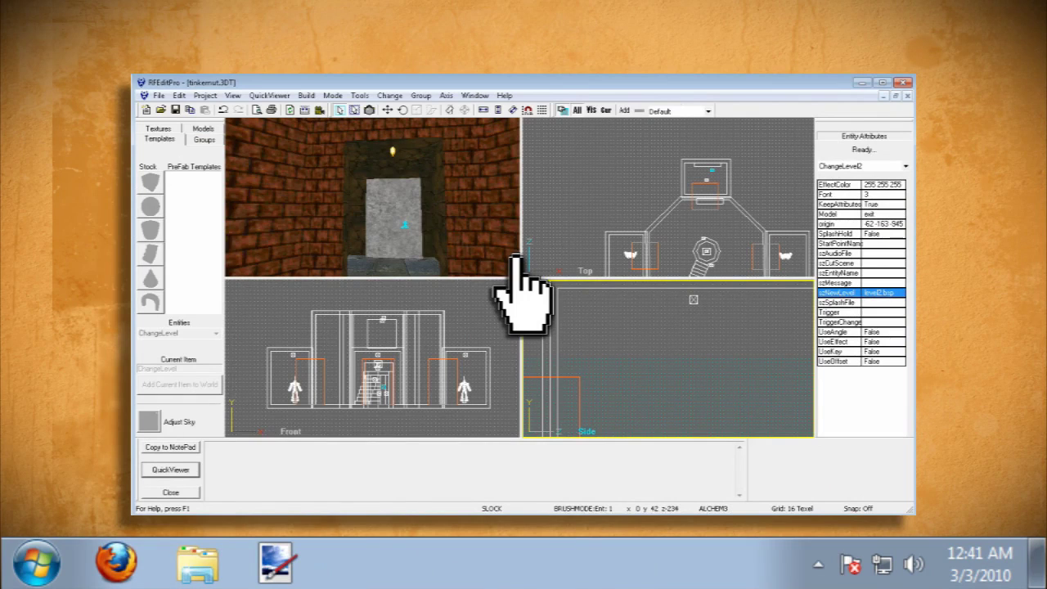
{"action": "left_click", "coordinate": [513, 287]}
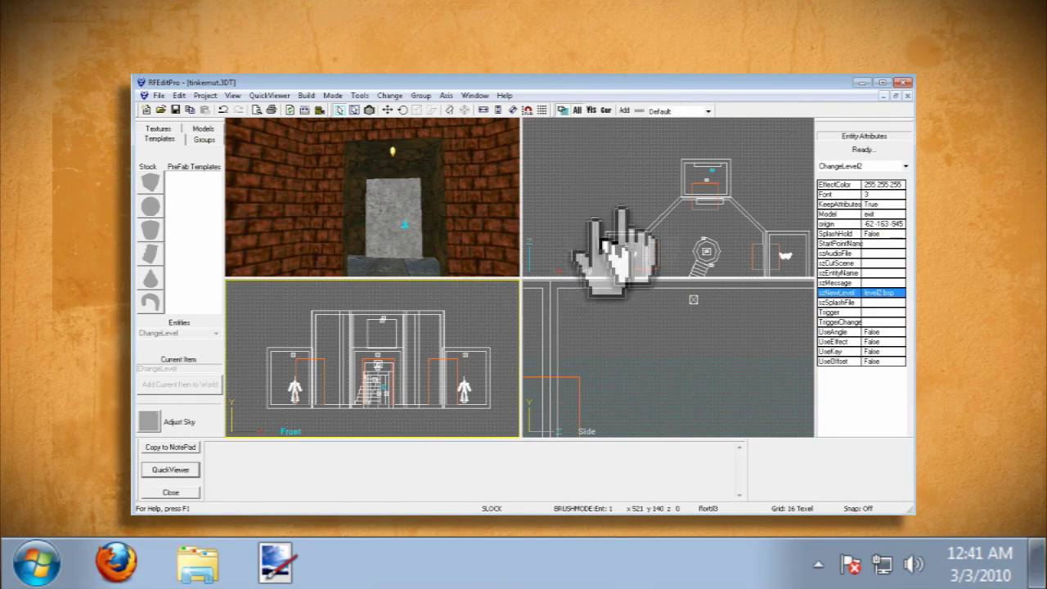
Close RFEditPro and drag the RealityFactory folder from C:\Program Files onto the desktop
{"action": "left_click", "coordinate": [902, 82]}
{"action": "left_click", "coordinate": [37, 561]}
{"action": "left_click", "coordinate": [528, 162]}
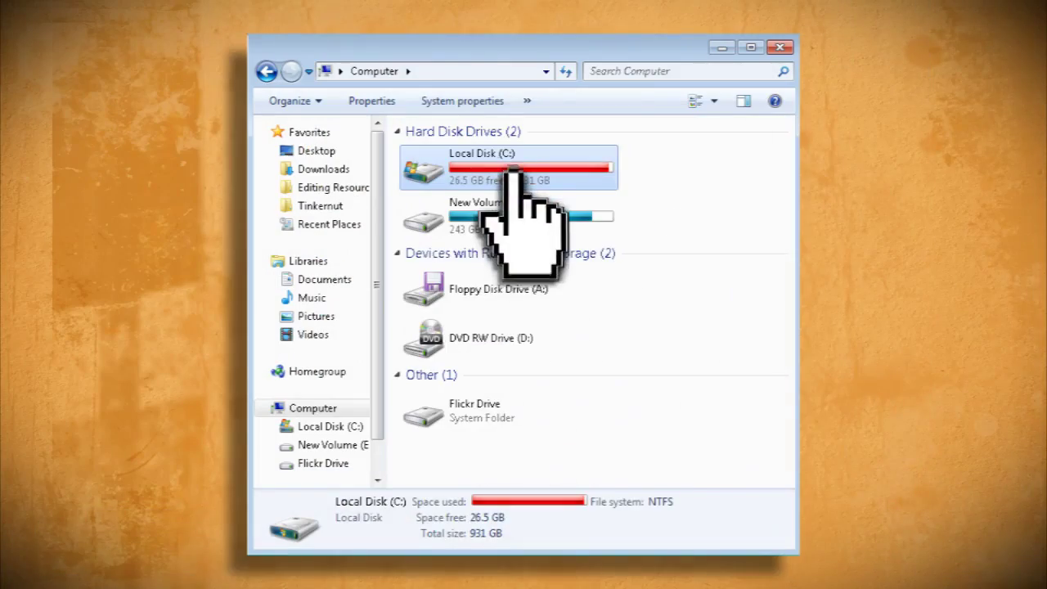
{"action": "double_click", "coordinate": [511, 186]}
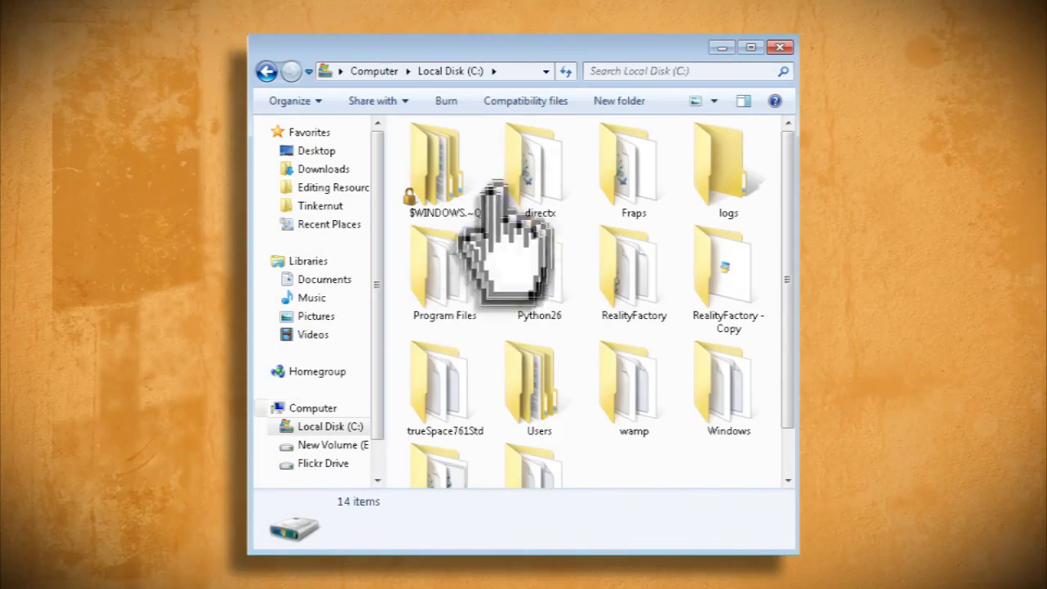
{"action": "double_click", "coordinate": [438, 260]}
{"action": "left_click_drag", "start_coordinate": [270, 154], "coordinate": [51, 50]}
Open the desktop RealityFactory folder's install folder and bring up character.ini's context menu
{"action": "left_click", "coordinate": [780, 47]}
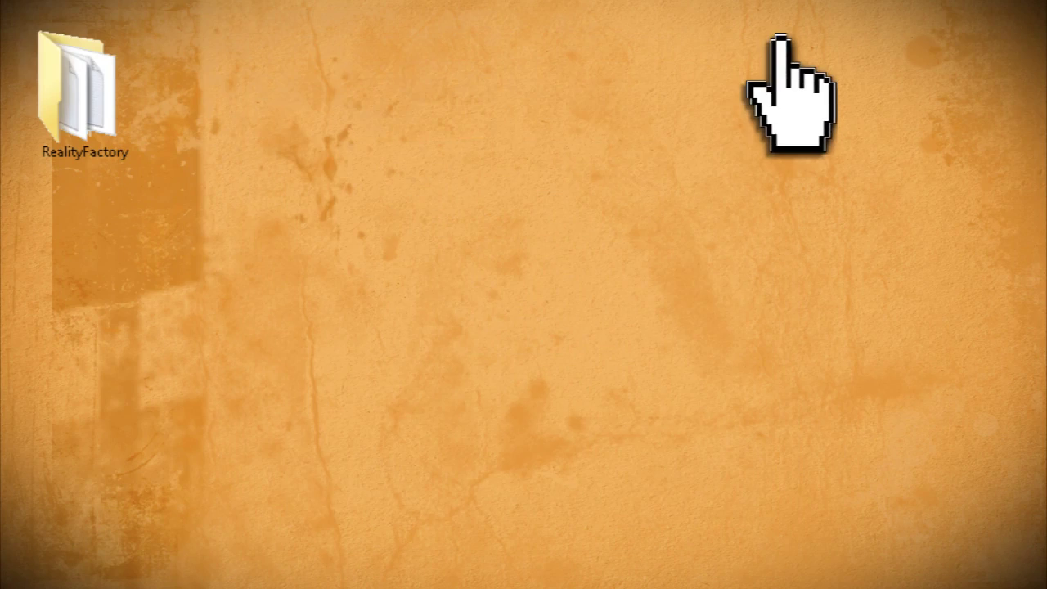
{"action": "double_click", "coordinate": [90, 66]}
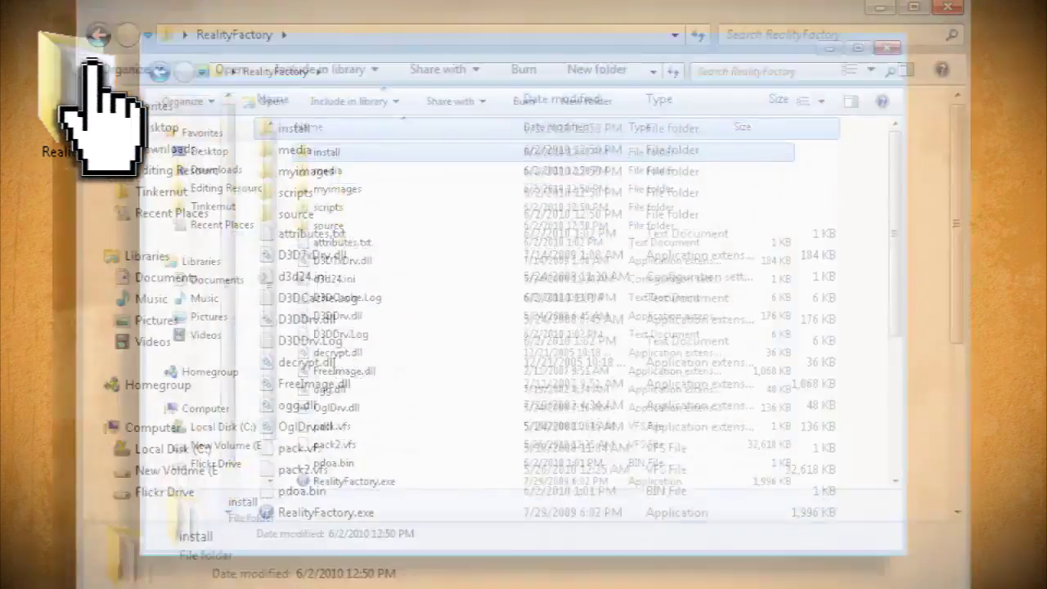
{"action": "double_click", "coordinate": [350, 155]}
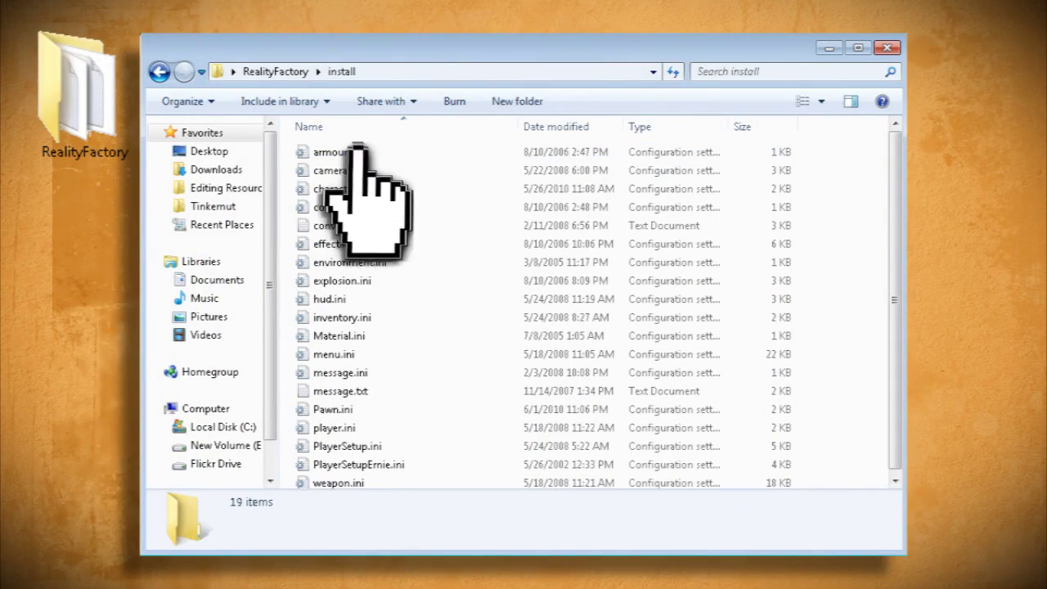
{"action": "right_click", "coordinate": [349, 188]}
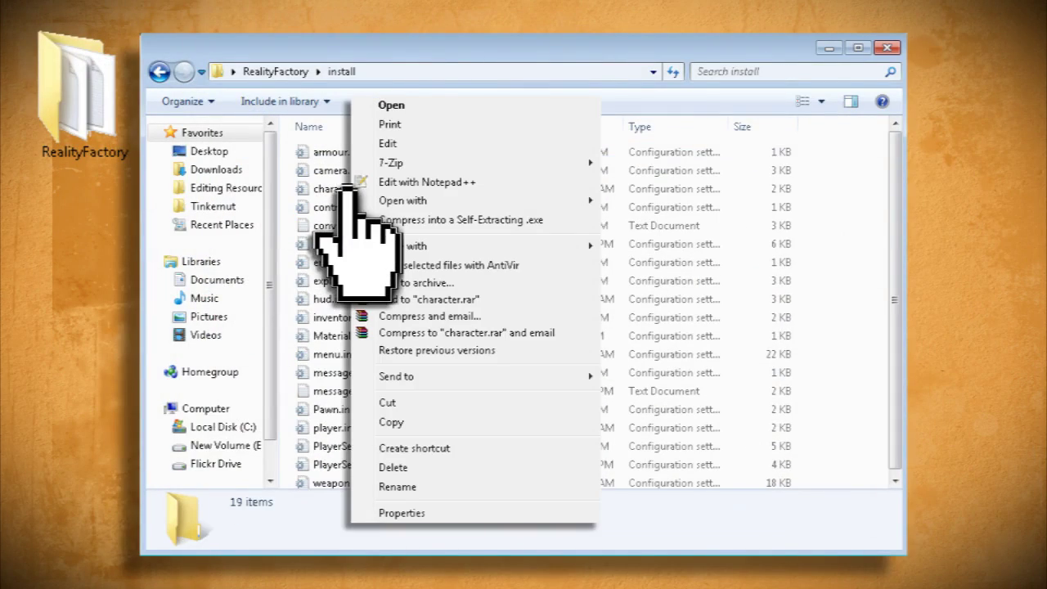
Replace basic with tinkernut in both characters' startlevel lines of character.ini and save it
{"action": "left_click", "coordinate": [388, 143]}
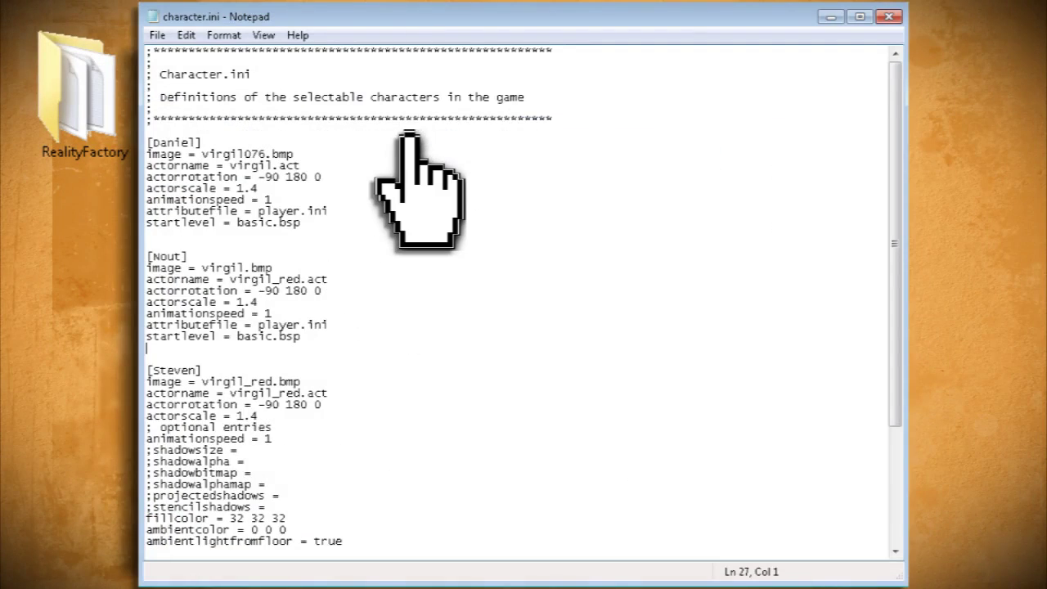
{"action": "double_click", "coordinate": [256, 222]}
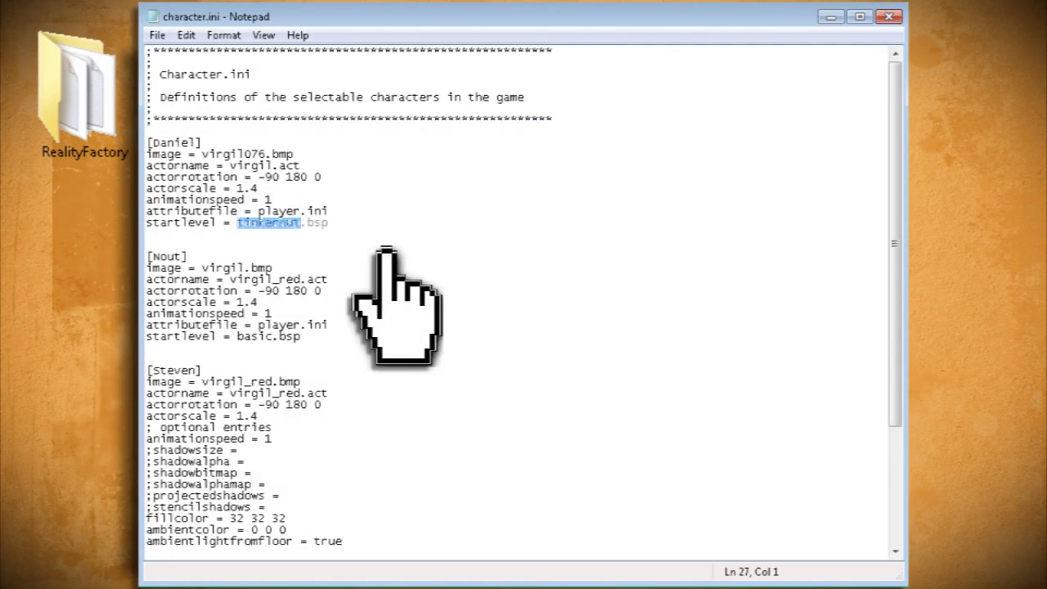
{"action": "double_click", "coordinate": [260, 336]}
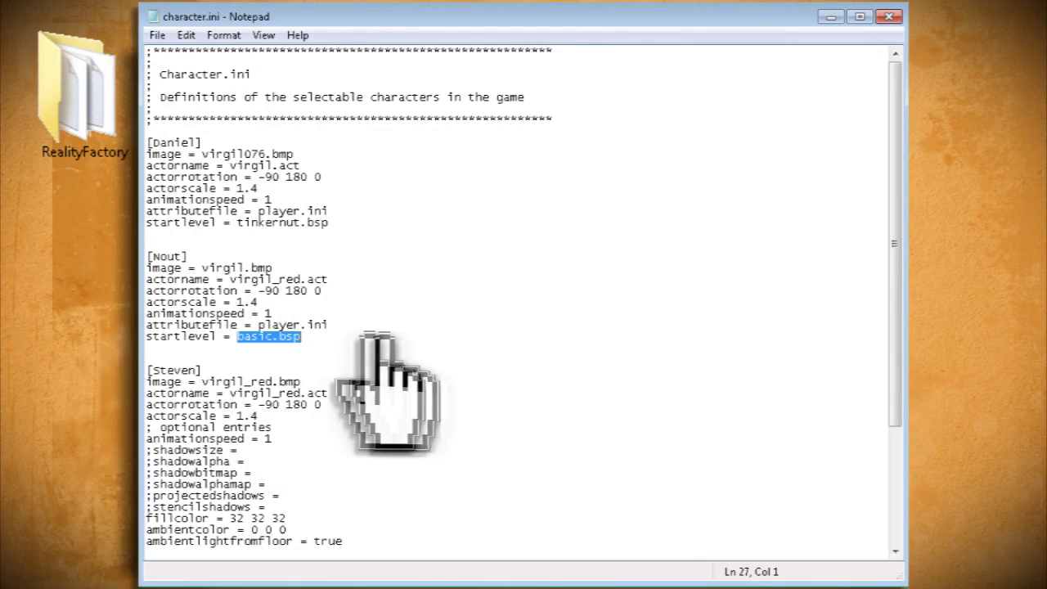
{"action": "type", "text": "tinkernut"}
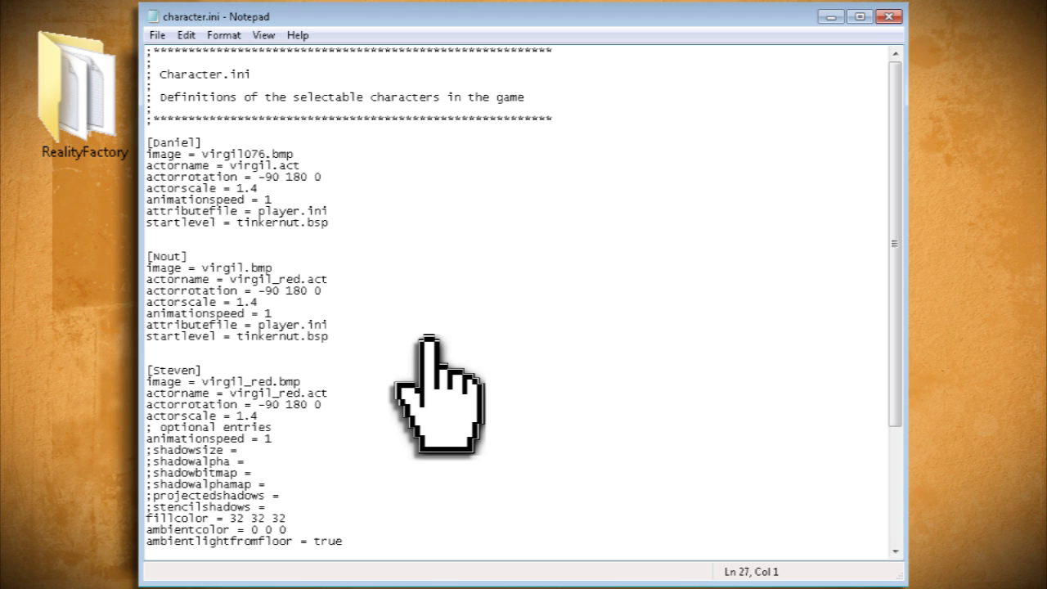
{"action": "left_click", "coordinate": [155, 35]}
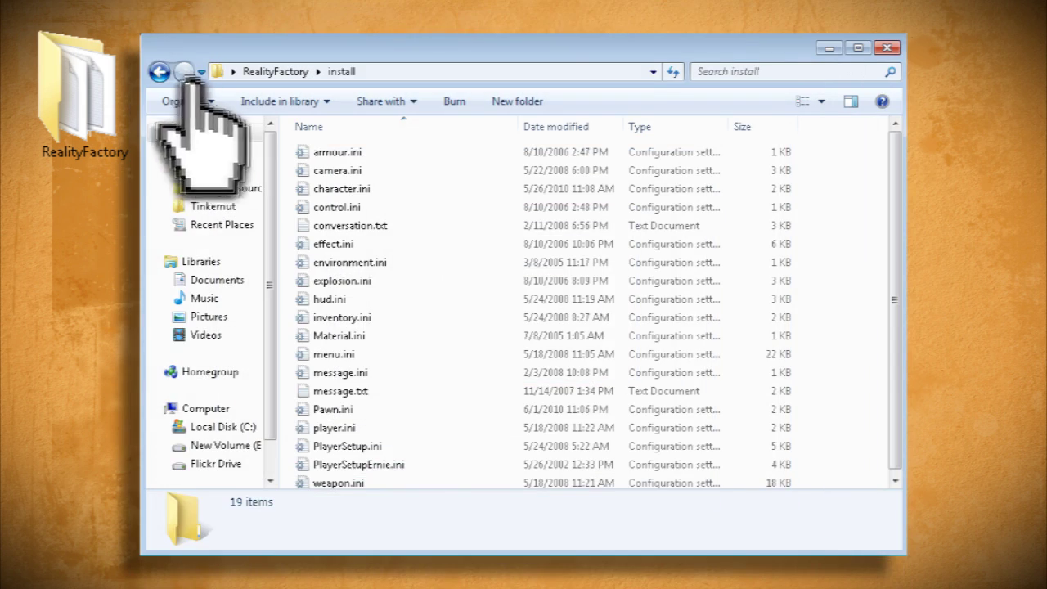
Launch RealityFactory.exe, start a New Game with the default character, then close Explorer
{"action": "left_click", "coordinate": [159, 71]}
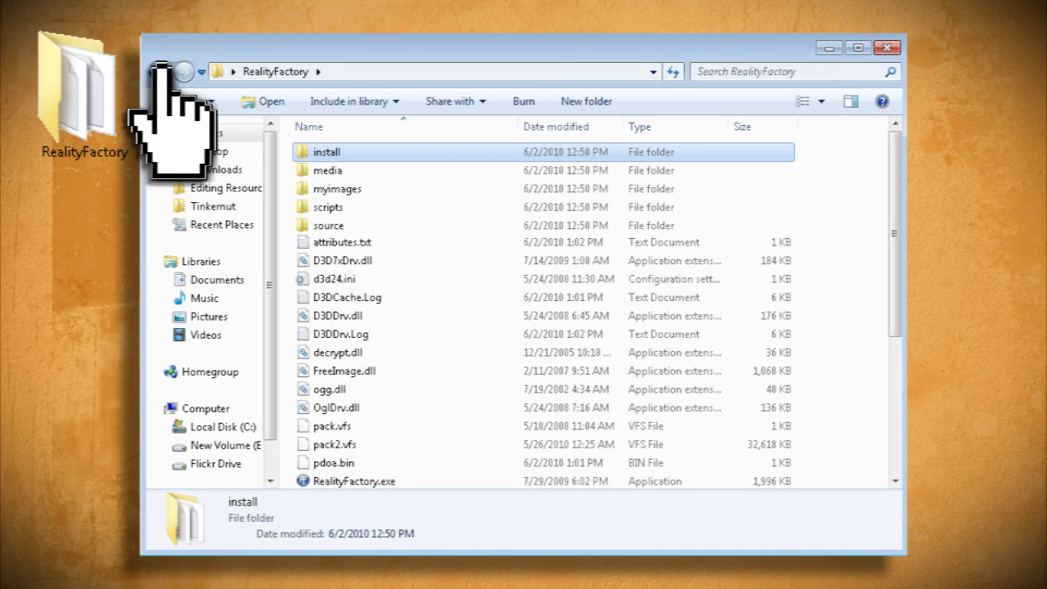
{"action": "double_click", "coordinate": [360, 480]}
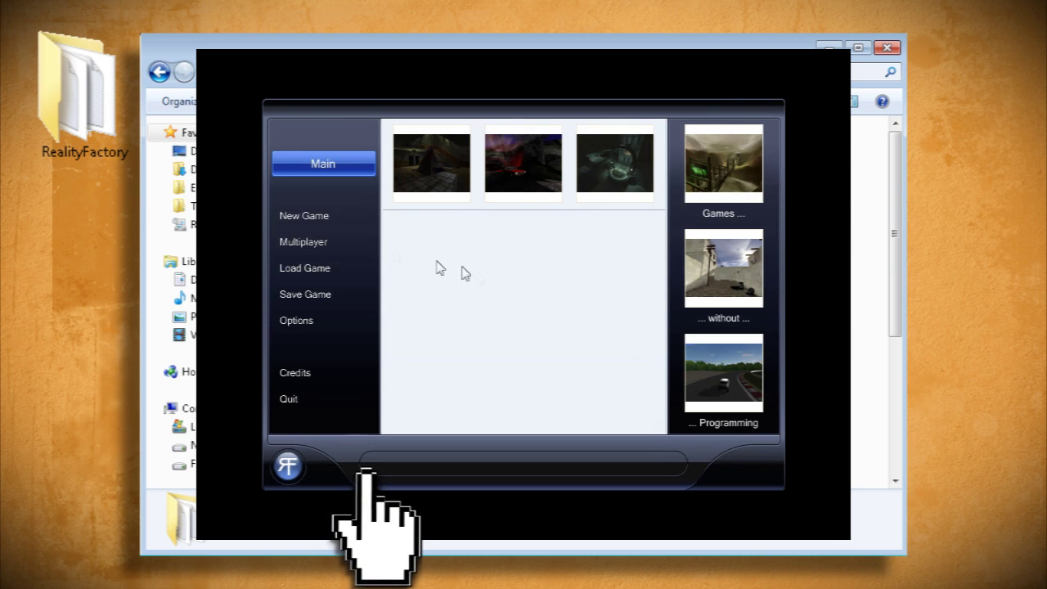
{"action": "left_click", "coordinate": [310, 223]}
{"action": "left_click", "coordinate": [310, 222]}
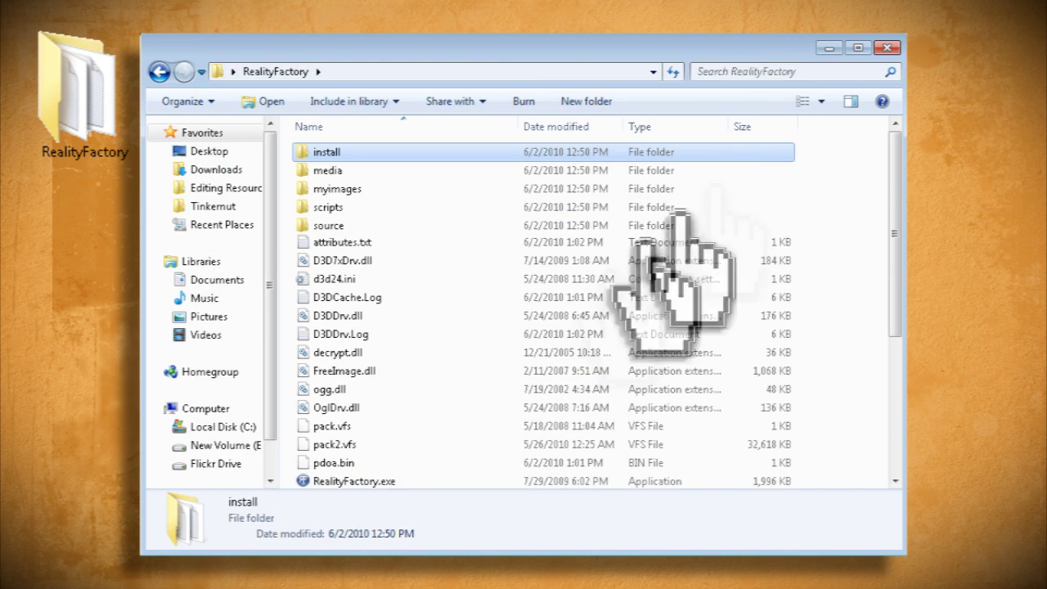
{"action": "left_click", "coordinate": [887, 48]}
Zip the desktop RealityFactory folder with Send to > Compressed (zipped) folder
{"action": "right_click", "coordinate": [86, 88]}
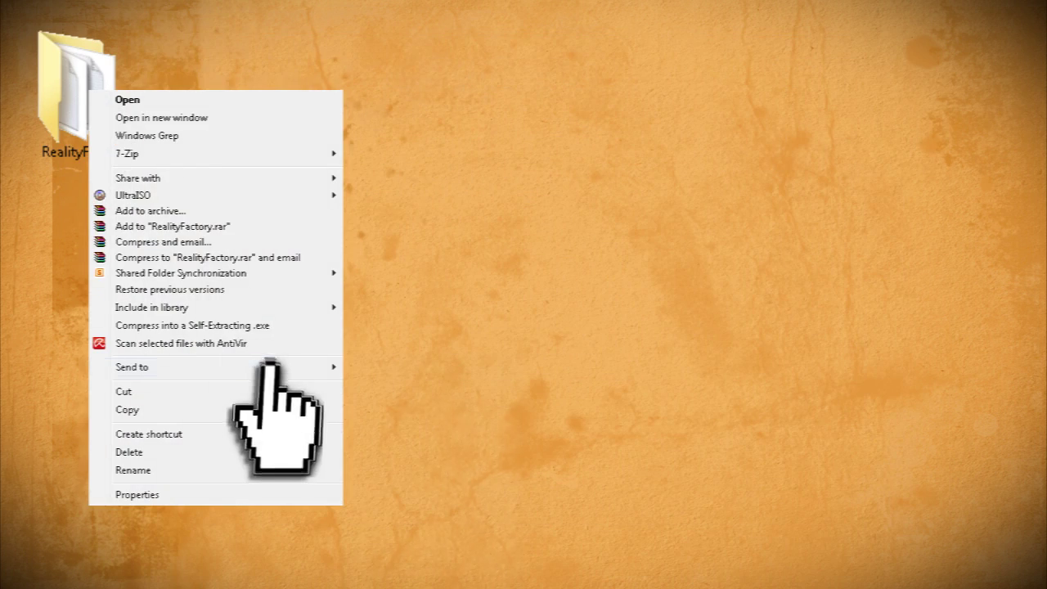
{"action": "mouse_move", "coordinate": [269, 365]}
{"action": "left_click", "coordinate": [399, 364]}
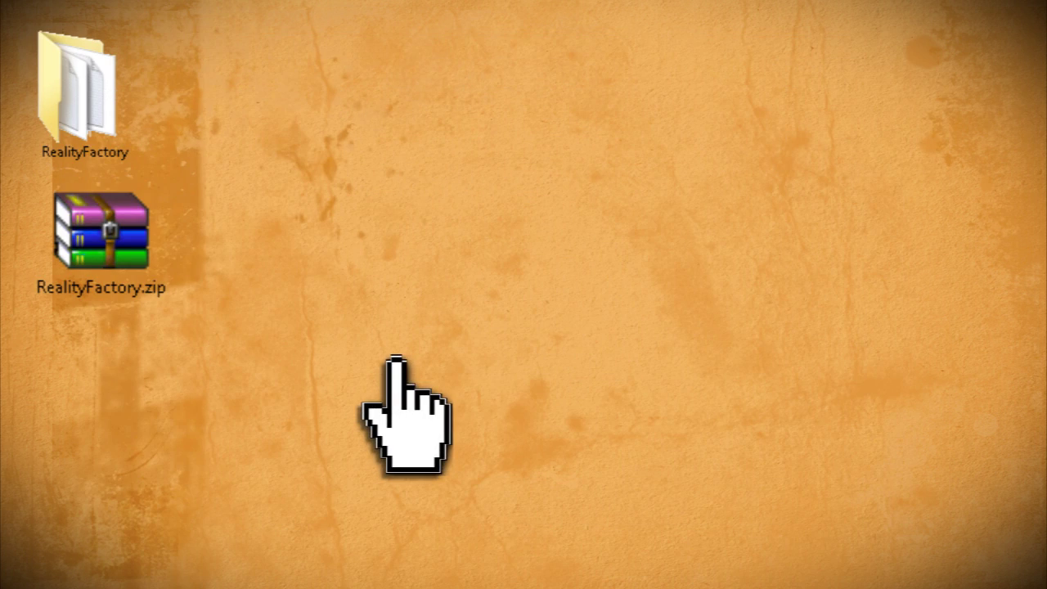